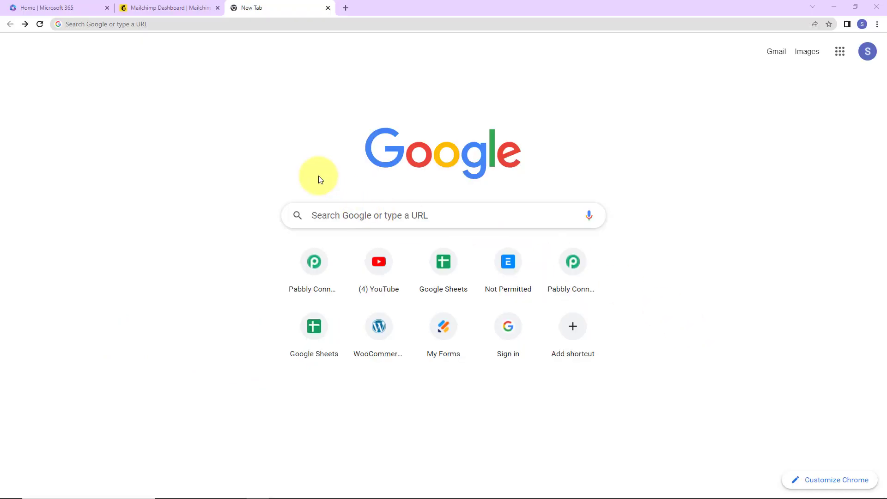
Go to pabbly.com/connect, sign in, and launch Pabbly Connect from the apps list.
left_click(251, 24)
type("pabbly.com/connect")
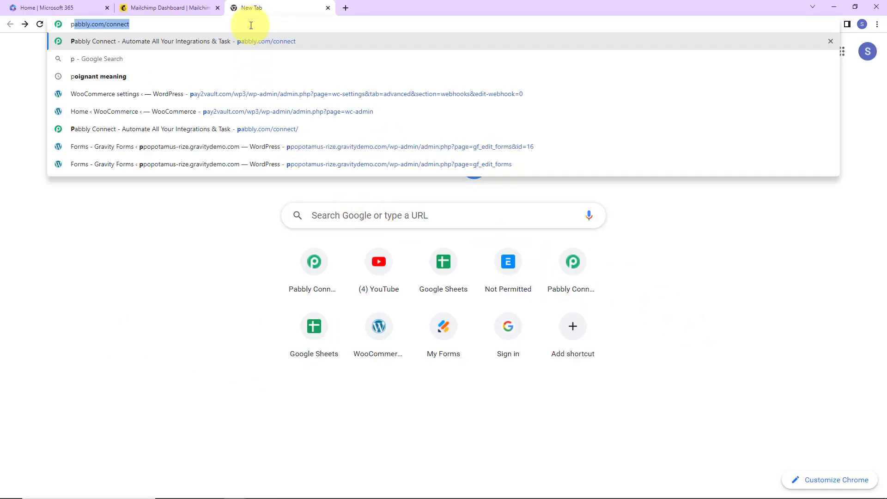
key("Return")
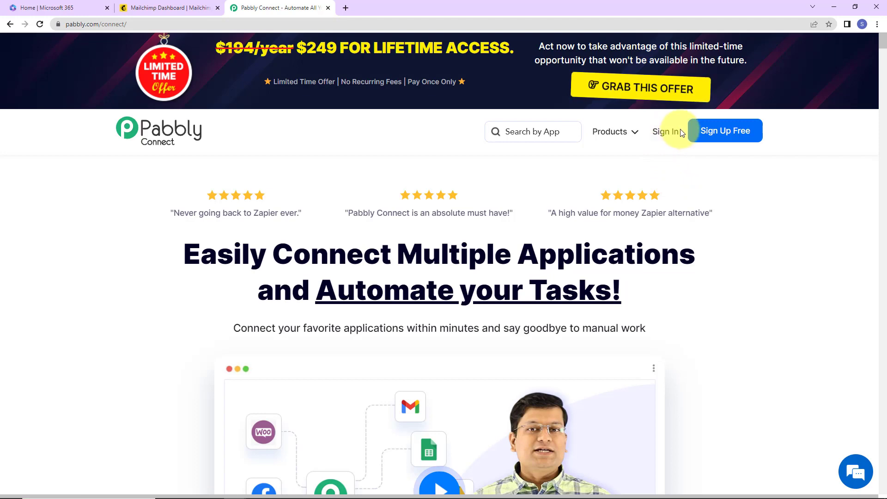
left_click(661, 133)
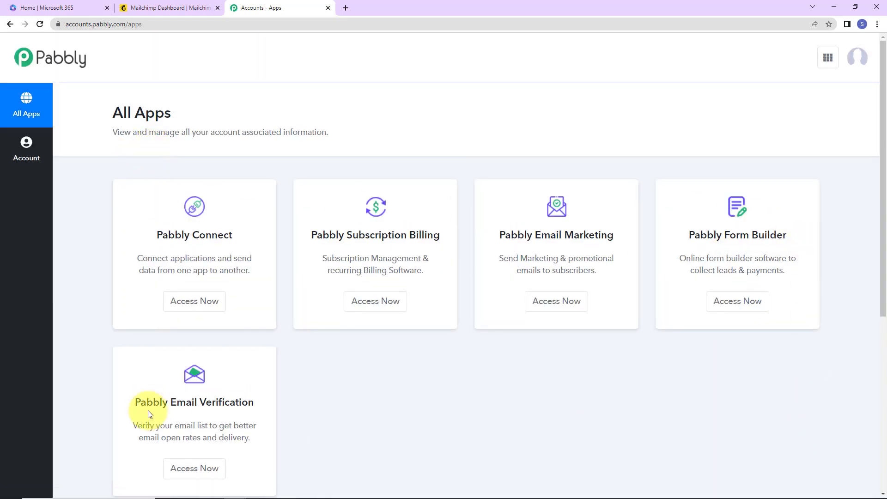
left_click(178, 303)
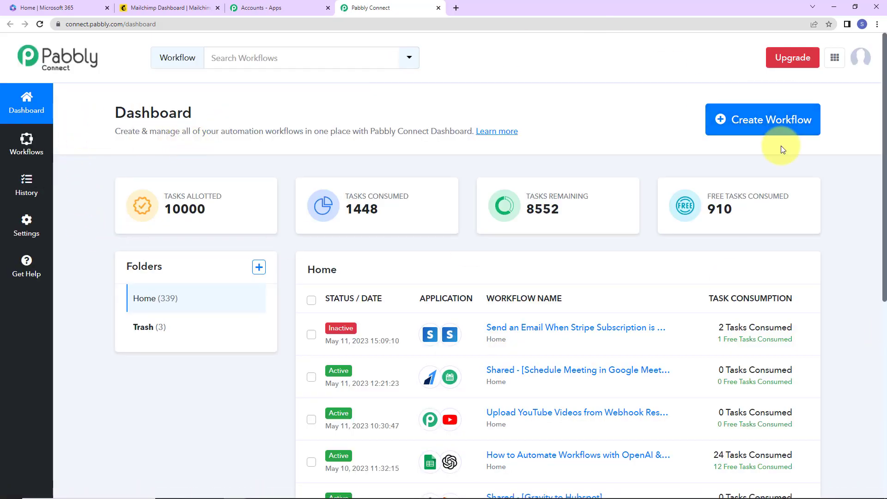
Create a workflow named 'Send Outlook Email When a New Mailchimp Subscriber is Added'.
left_click(772, 121)
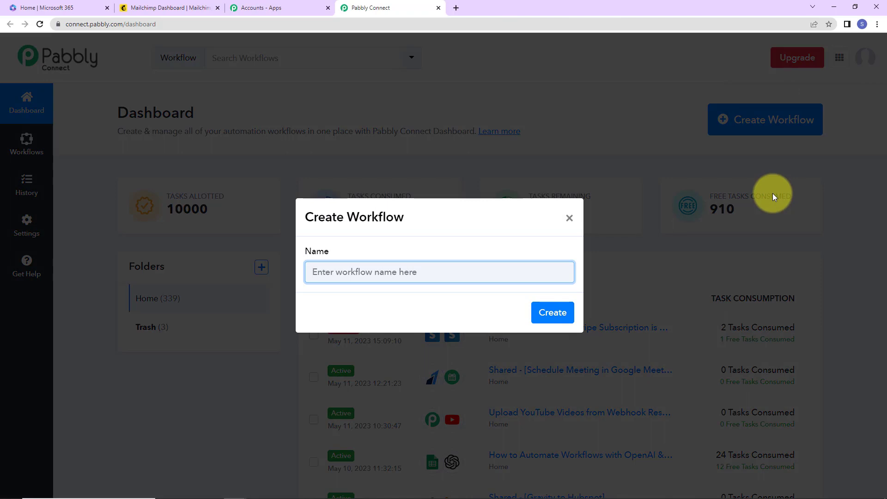
type("Send Outlook Email When a New Mailchimp Subscriber is Added")
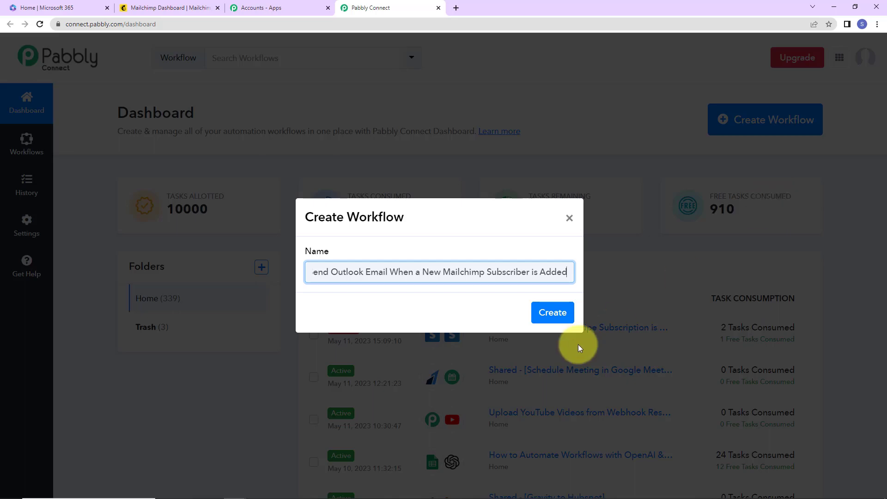
left_click(552, 311)
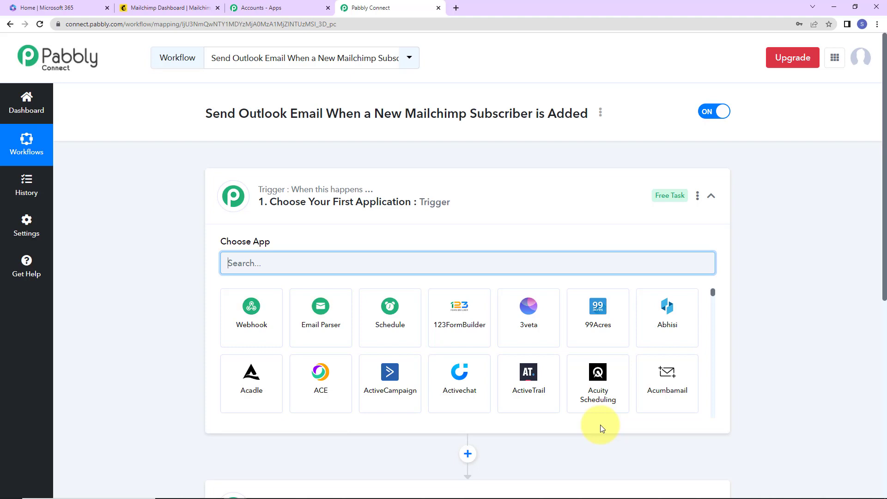
Set MailChimp New Subscriber as the trigger, copy its webhook URL, and switch to Mailchimp.
scroll(420, 227, "down", 1)
scroll(419, 227, "down", 2)
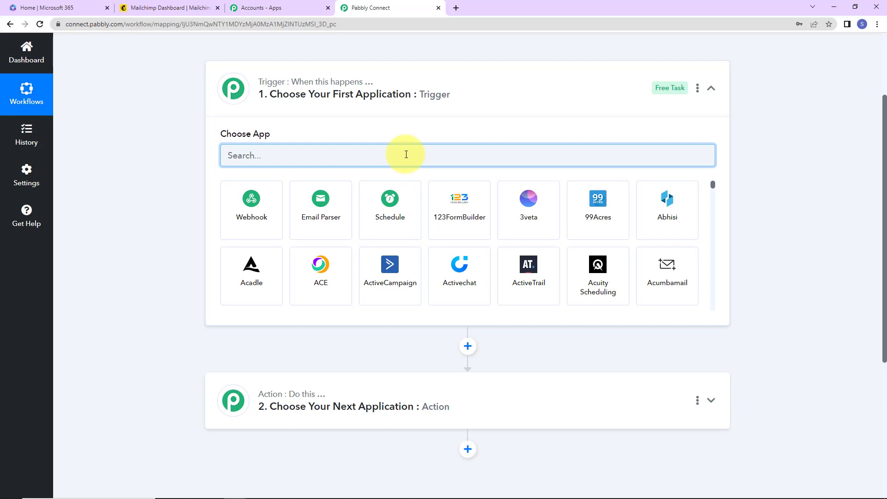
type("mail")
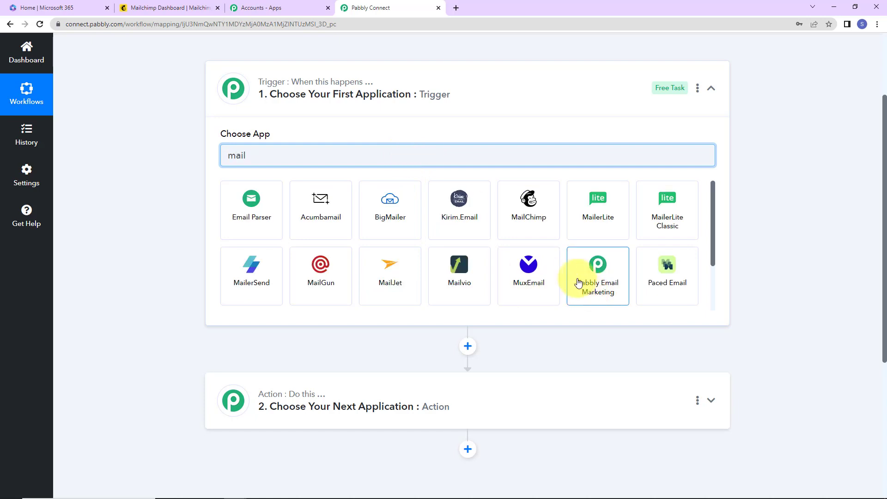
left_click(547, 222)
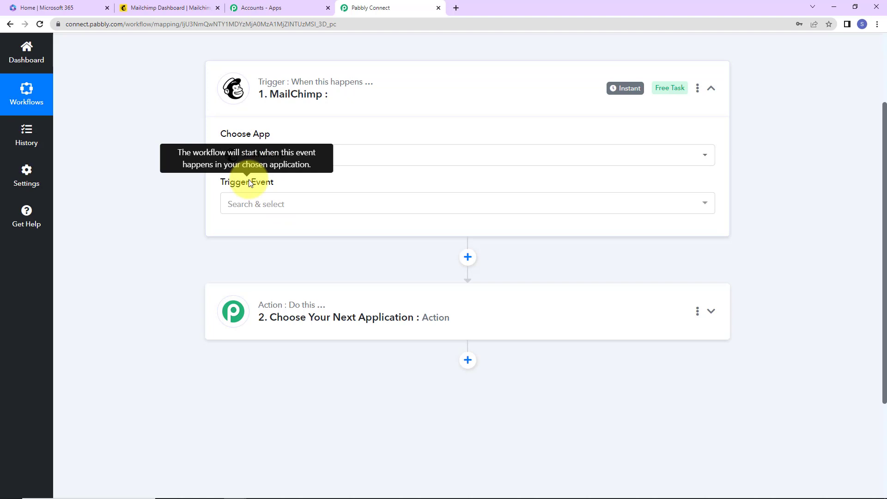
left_click(272, 203)
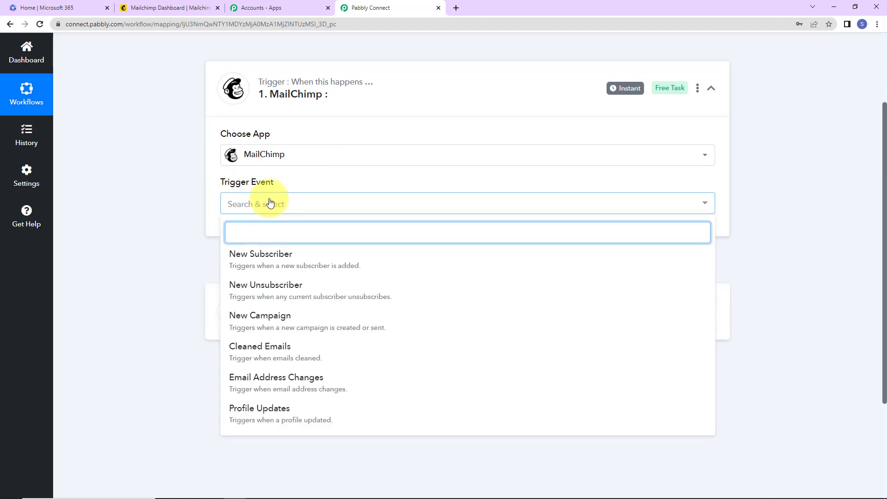
left_click(276, 267)
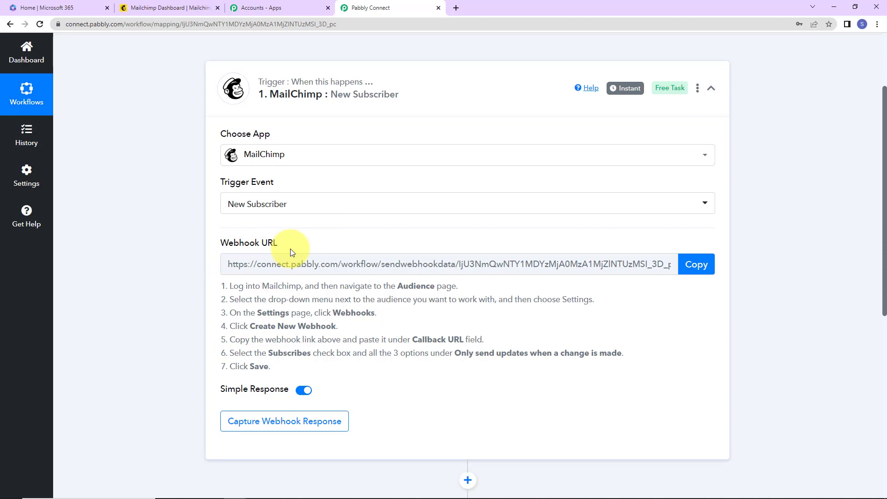
left_click(686, 264)
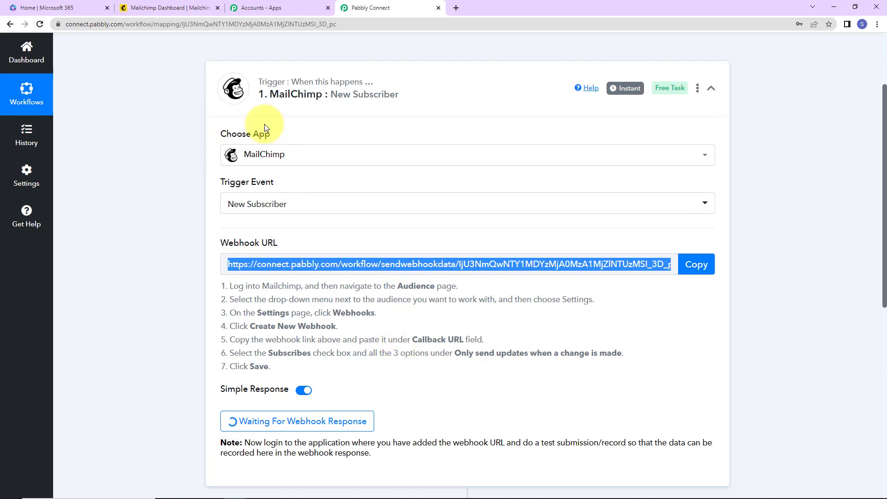
left_click(162, 8)
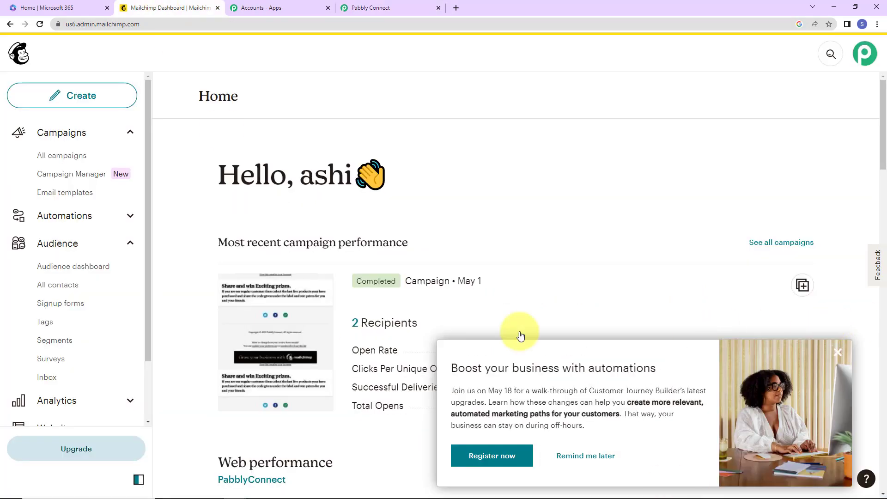
Go to the audience's Webhooks settings and start a new webhook.
left_click(59, 254)
left_click(807, 160)
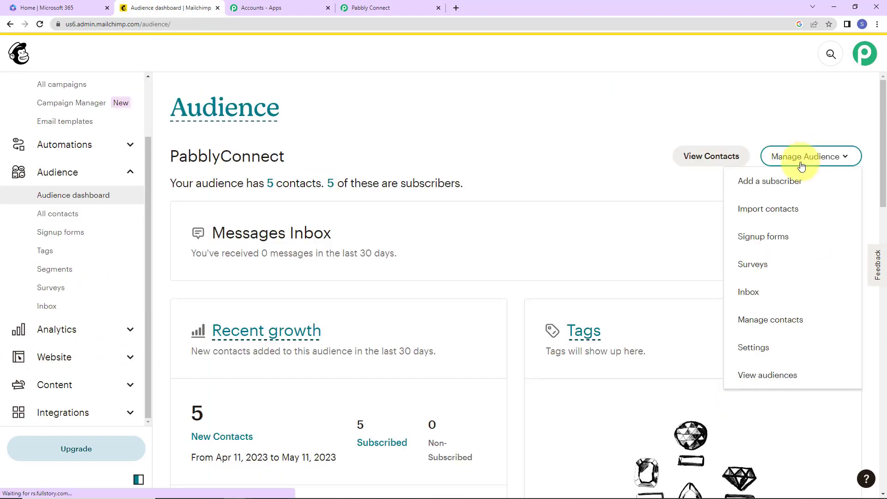
left_click(755, 349)
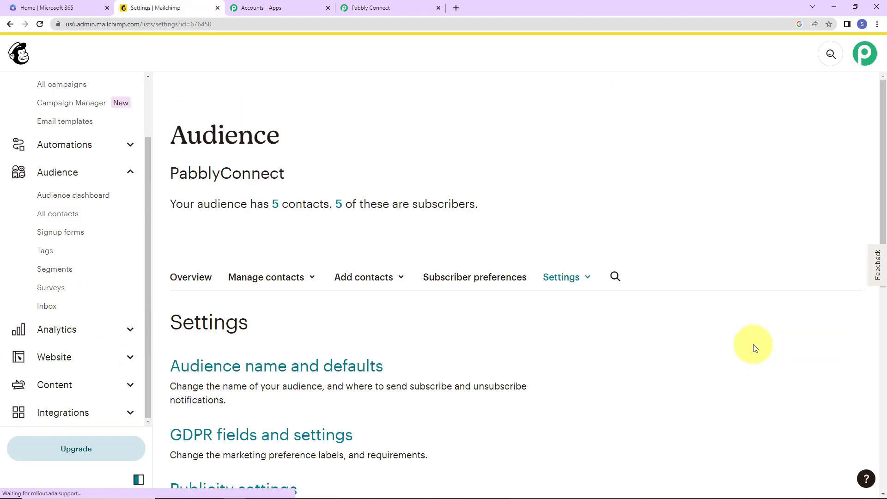
scroll(755, 349, "down", 9)
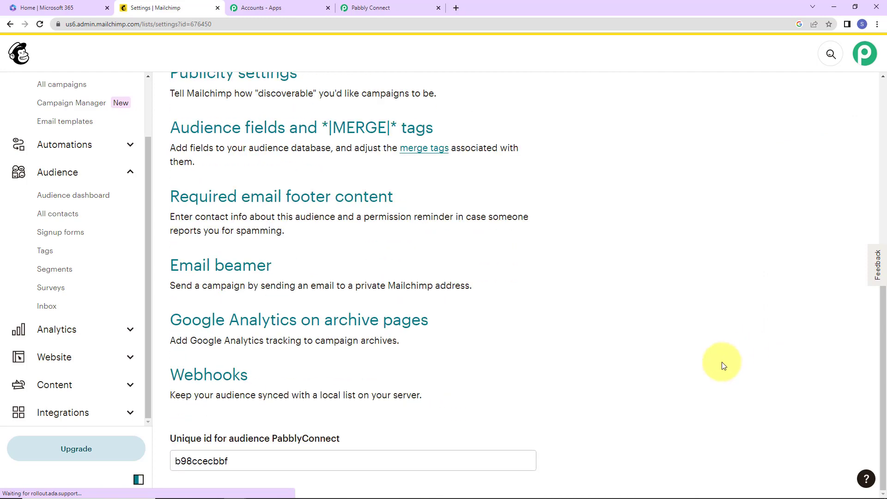
left_click(205, 376)
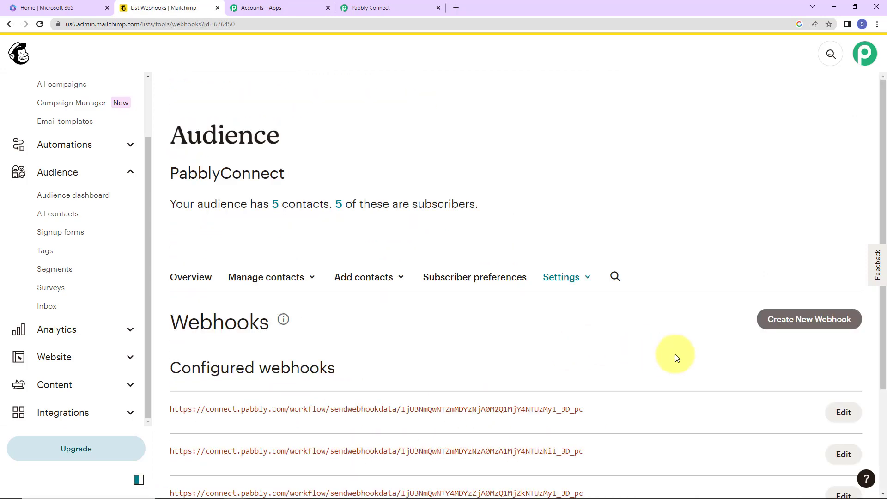
left_click(827, 319)
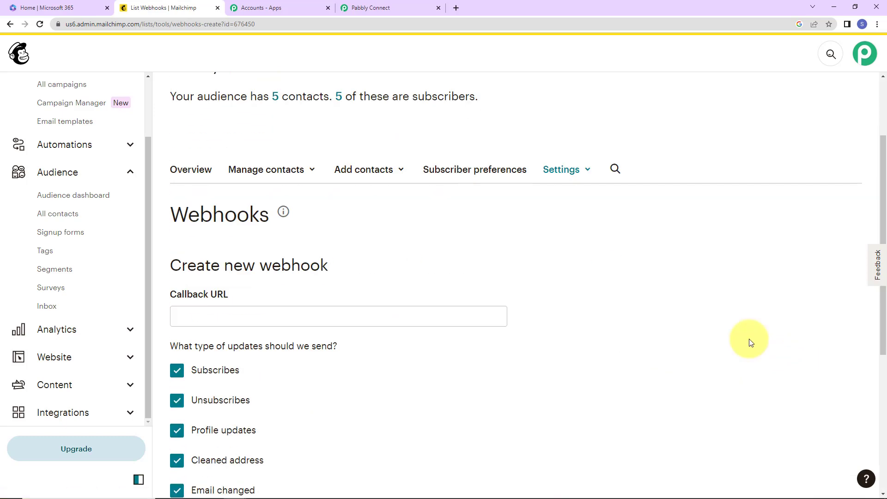
scroll(670, 328, "down", 2)
Paste the Pabbly webhook URL as the Callback URL, checking it against the workflow.
left_click(353, 207)
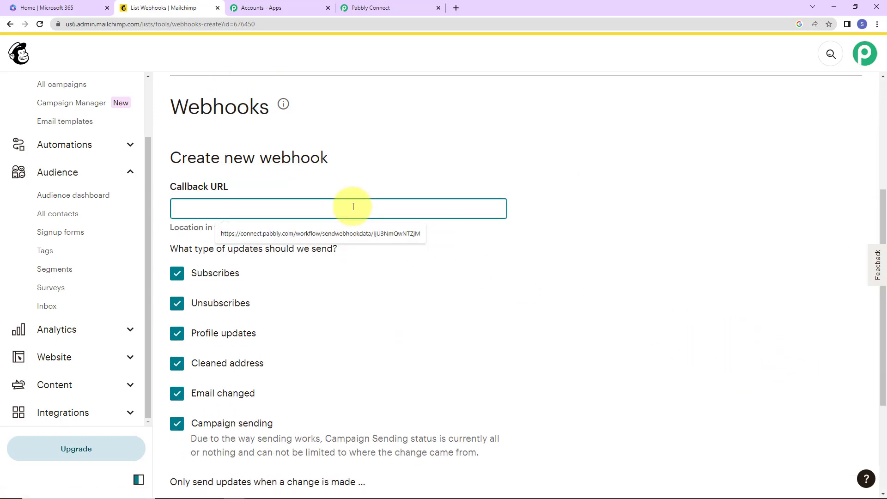
key("ctrl+v")
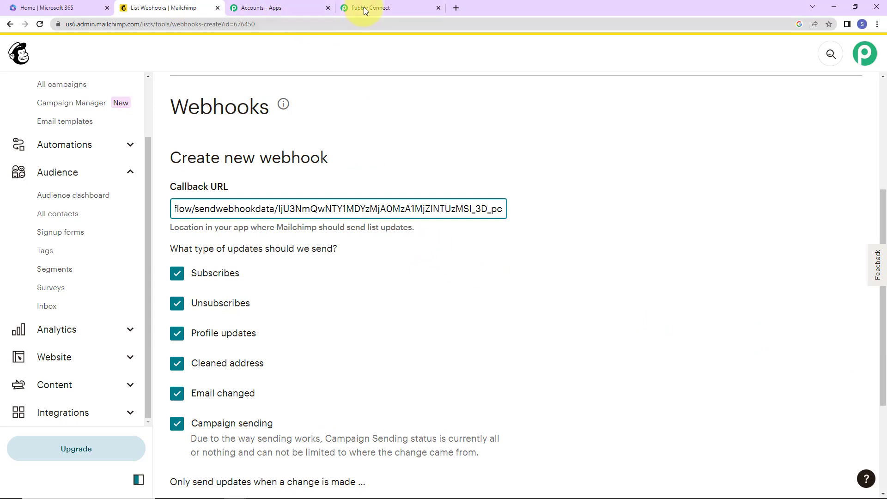
left_click(366, 8)
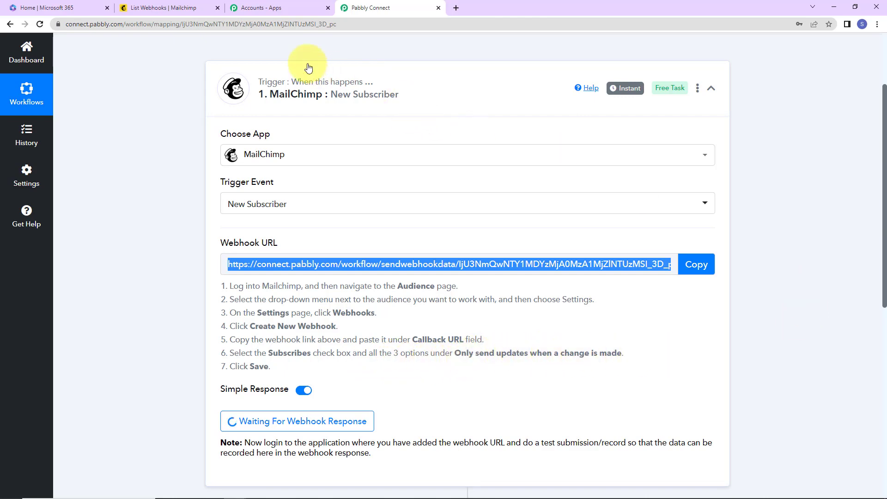
left_click(185, 8)
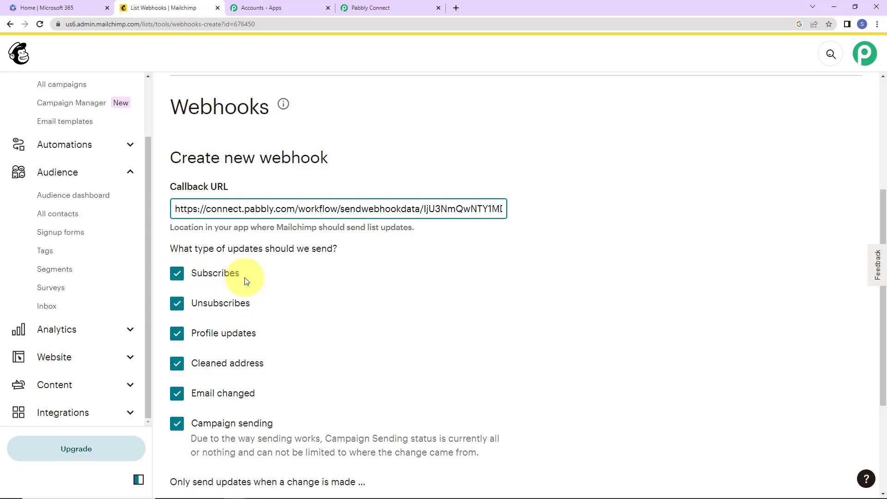
Keep only Subscribes events, add the API as an update source, and save the webhook.
left_click(179, 308)
left_click(178, 323)
left_click(178, 354)
left_click(178, 383)
left_click(178, 412)
scroll(297, 333, "down", 3)
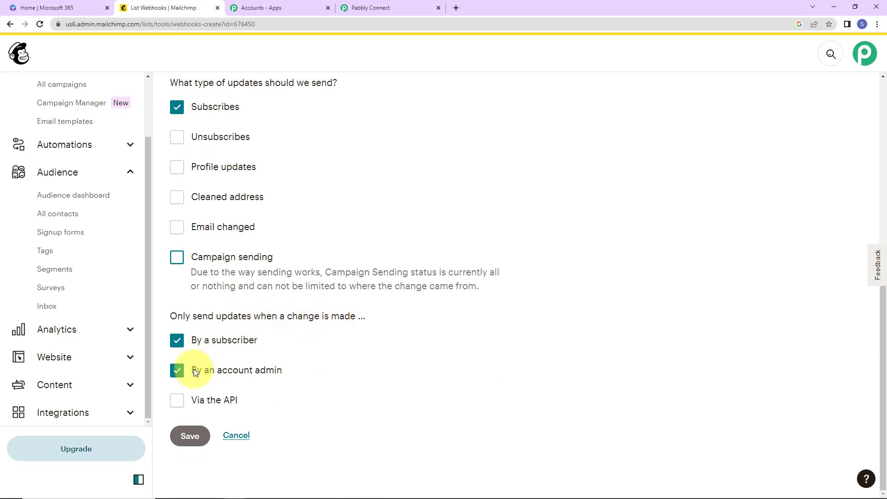
left_click(175, 401)
left_click(187, 435)
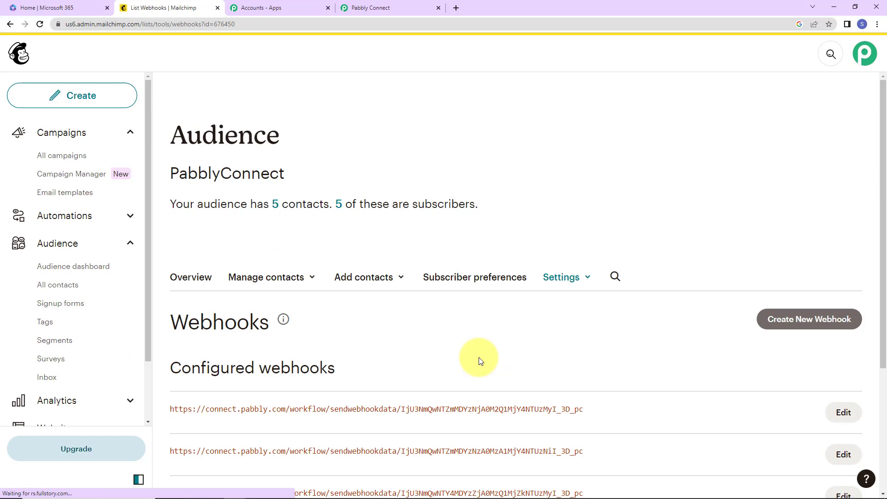
left_click(365, 6)
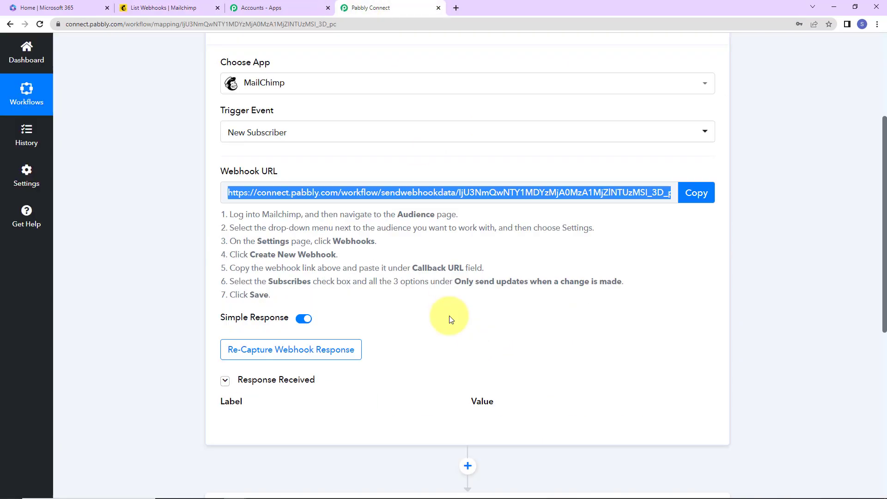
Open the Form builder for the audience's signup form.
scroll(452, 320, "down", 2)
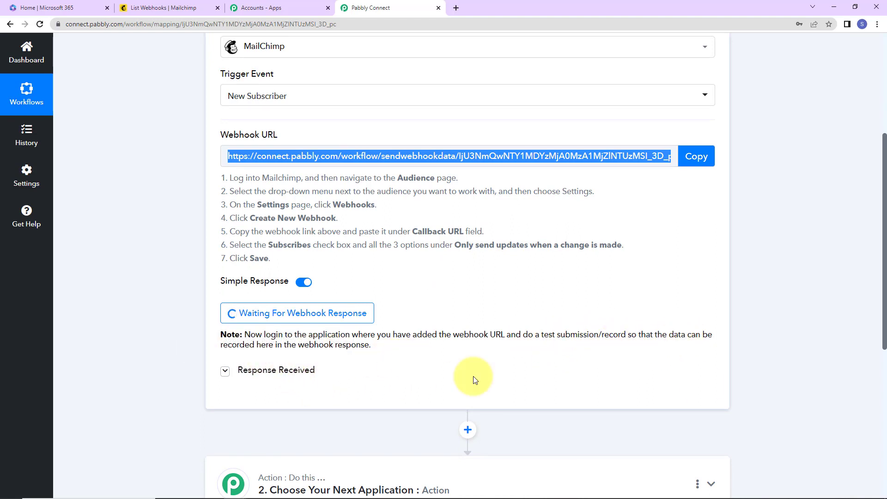
left_click(178, 8)
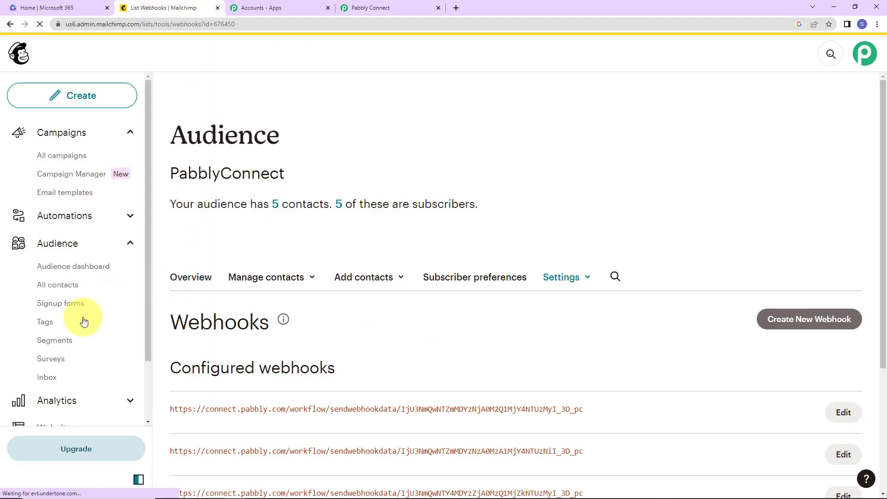
left_click(61, 305)
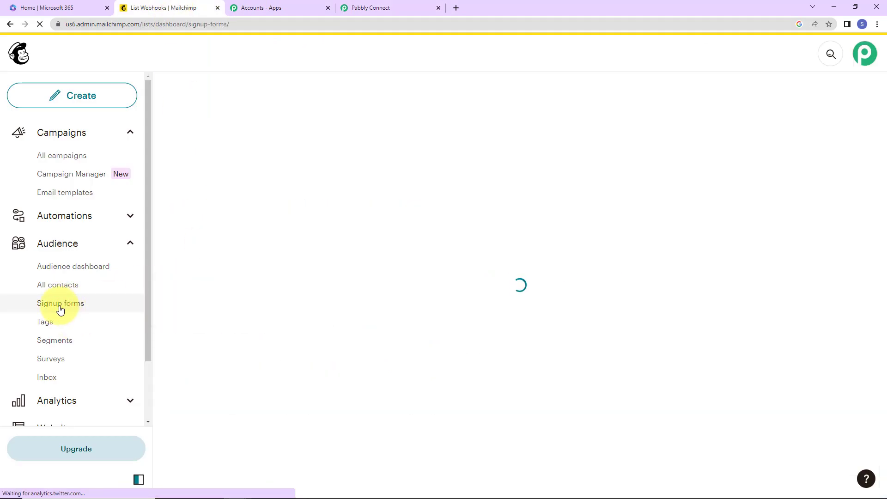
scroll(266, 309, "down", 2)
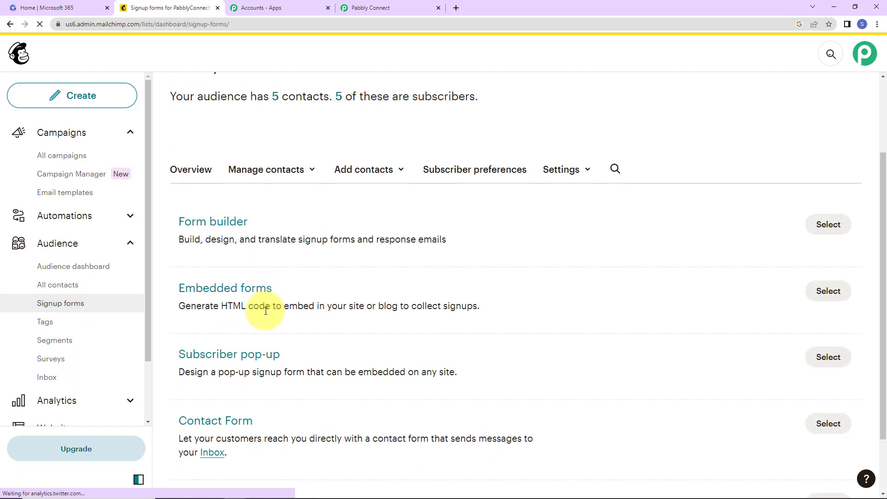
left_click(224, 222)
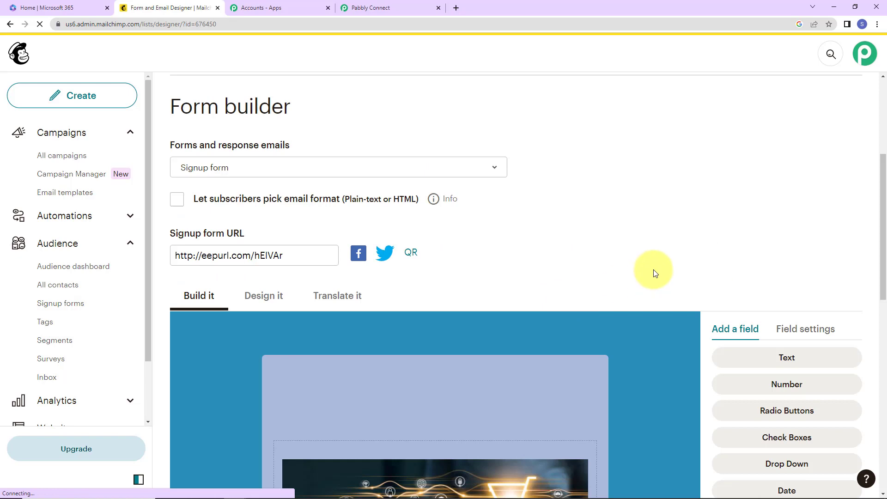
left_click(182, 257)
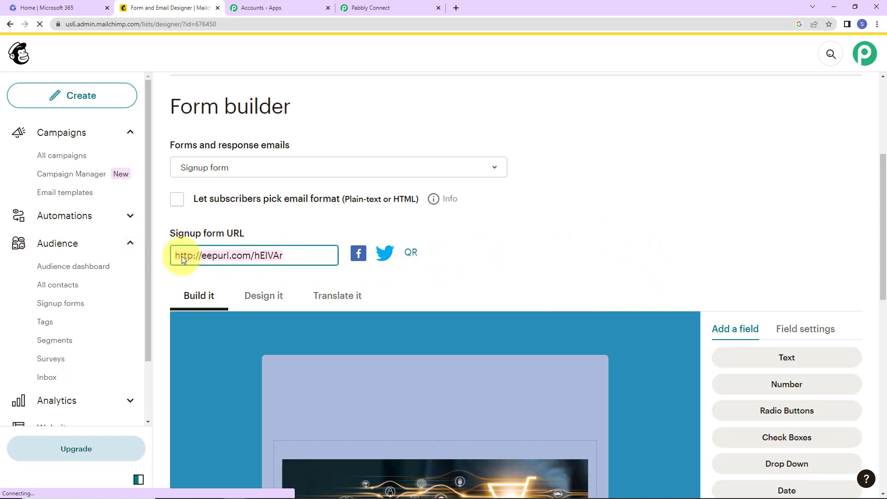
right_click(197, 256)
left_click(221, 292)
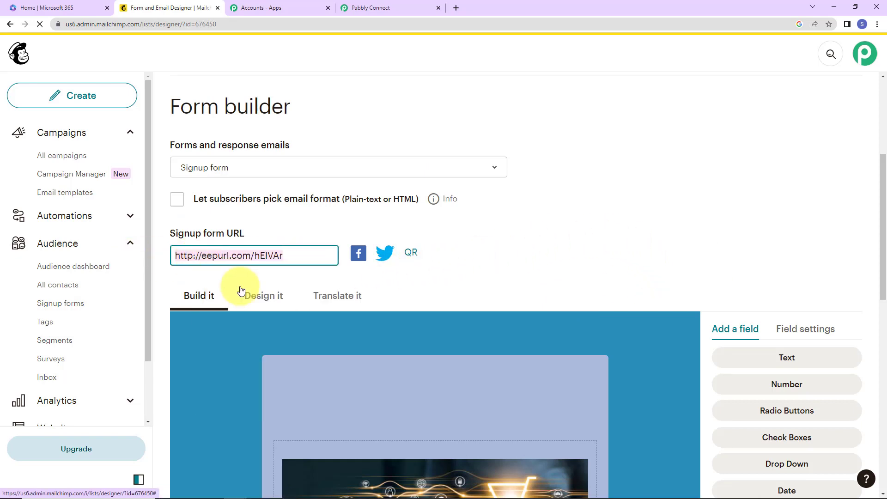
left_click(877, 24)
left_click(834, 58)
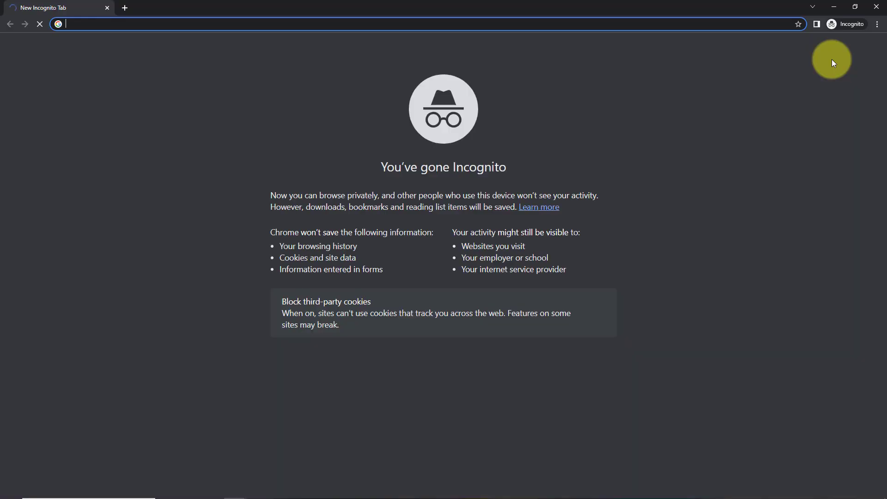
Load the signup form and enter the test subscriber's first name, last name and email.
key("ctrl+v")
key("Return")
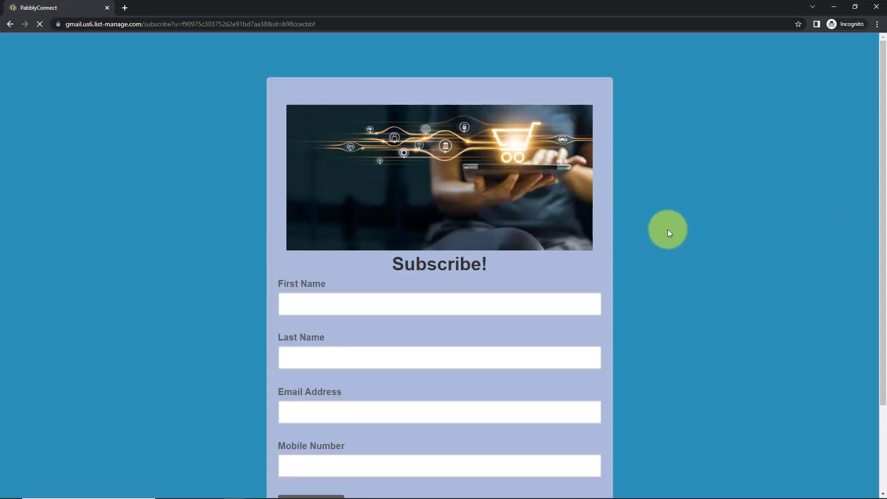
left_click(340, 302)
type("Smart")
key("Tab")
type("D")
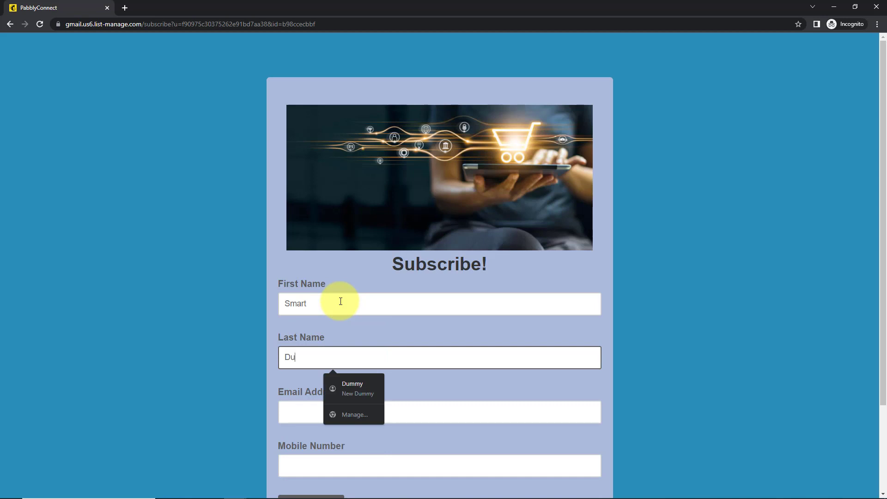
key("Tab")
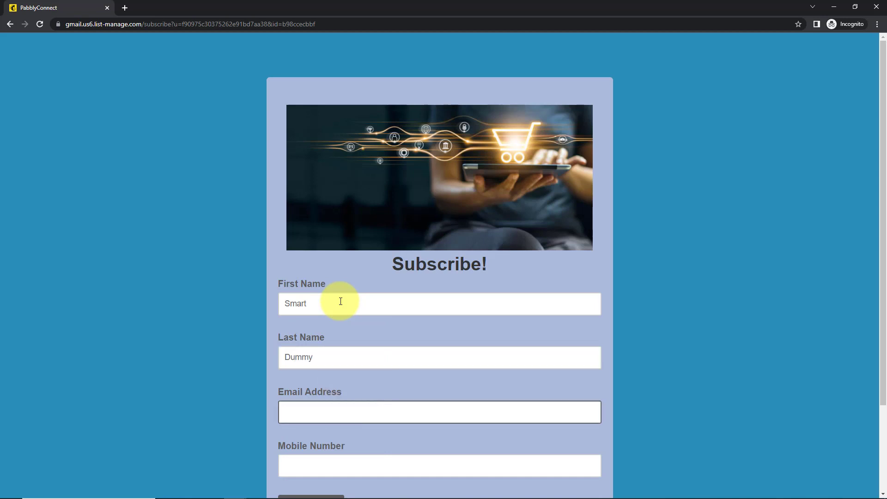
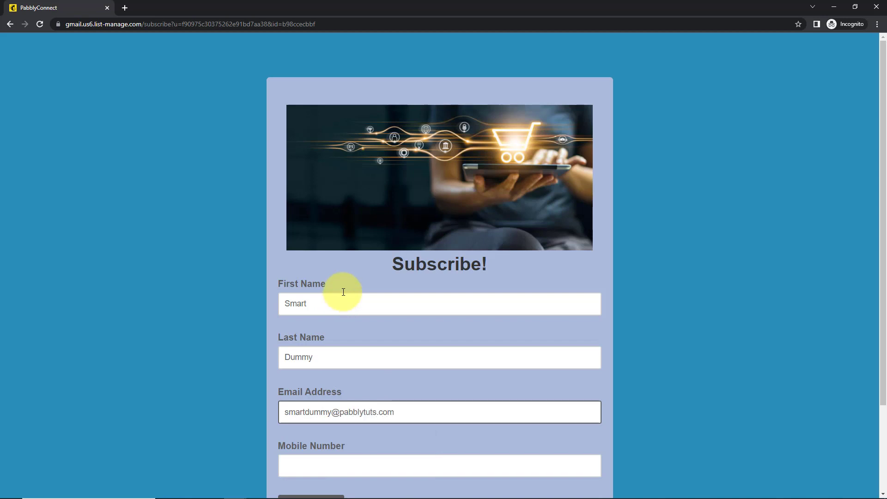
Fill in the autofilled mobile number, submit the form, and pass the reCAPTCHA.
scroll(342, 293, "down", 3)
left_click(317, 355)
key("Down")
key("Return")
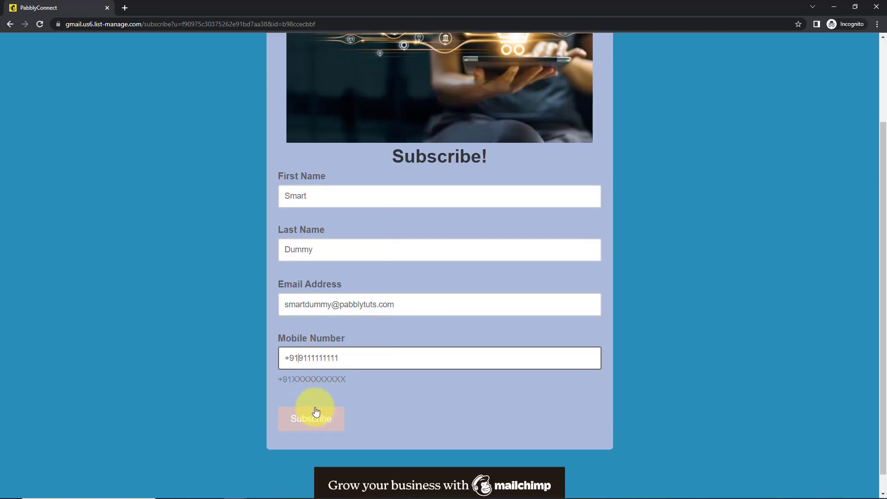
left_click(313, 413)
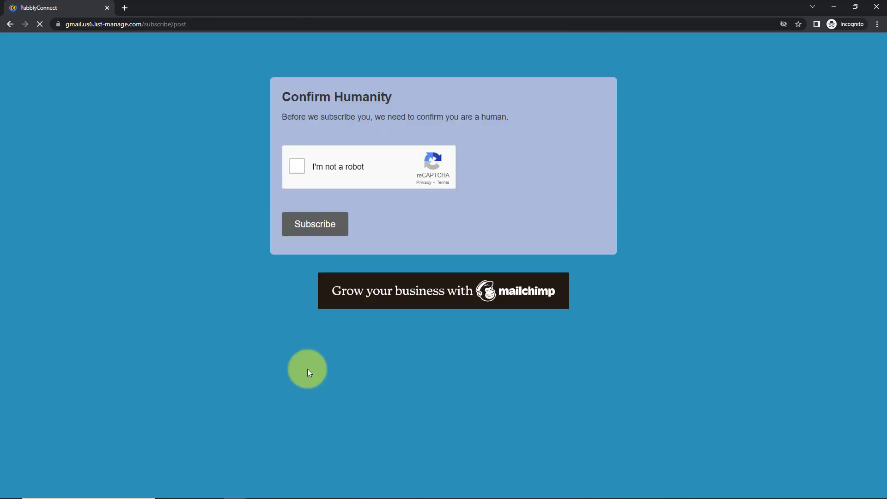
left_click(294, 167)
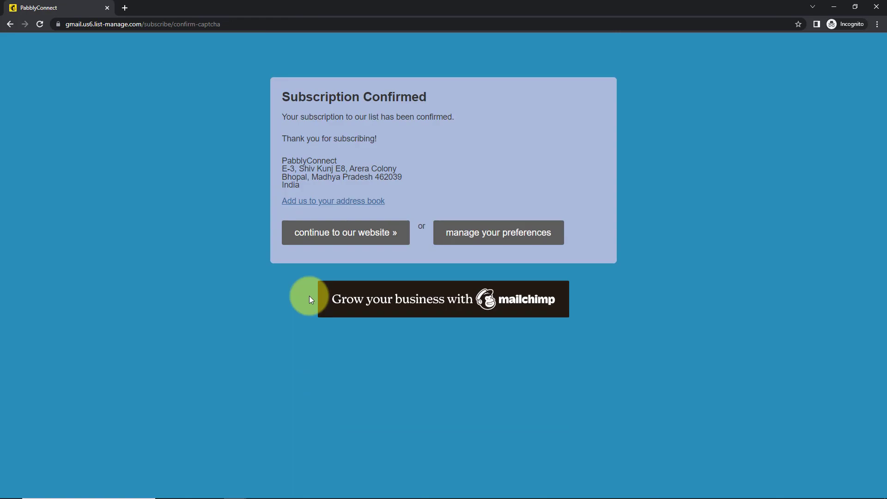
Back in Pabbly Connect, review the received subscriber name, email and mobile fields.
key("alt+Tab")
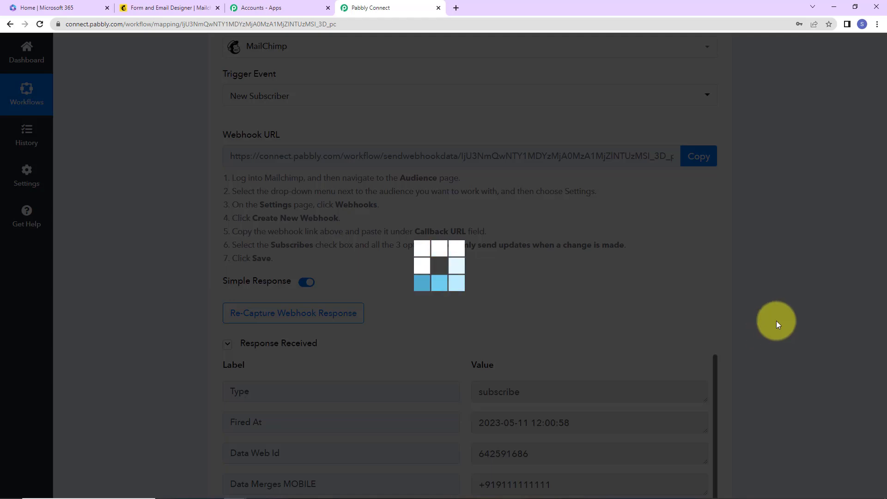
scroll(776, 323, "down", 2)
scroll(776, 320, "down", 2)
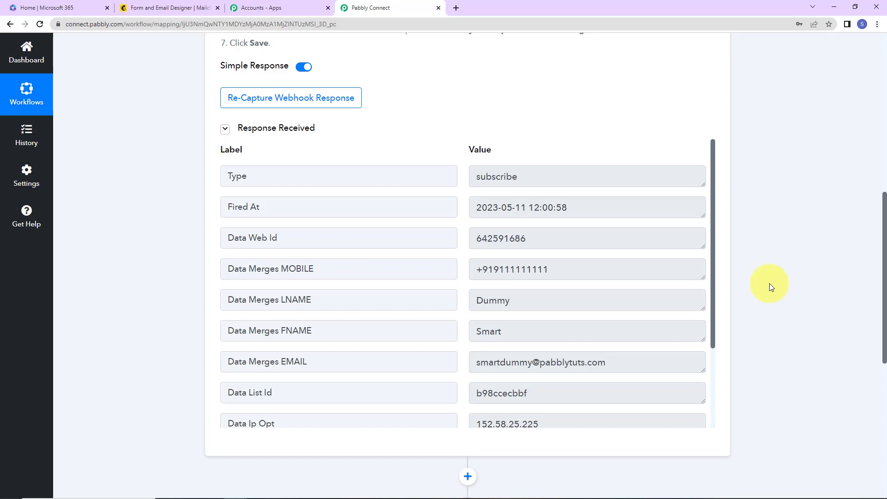
Set the action step to Microsoft Office 365 with Send Mail as the event and start connecting.
scroll(815, 246, "down", 5)
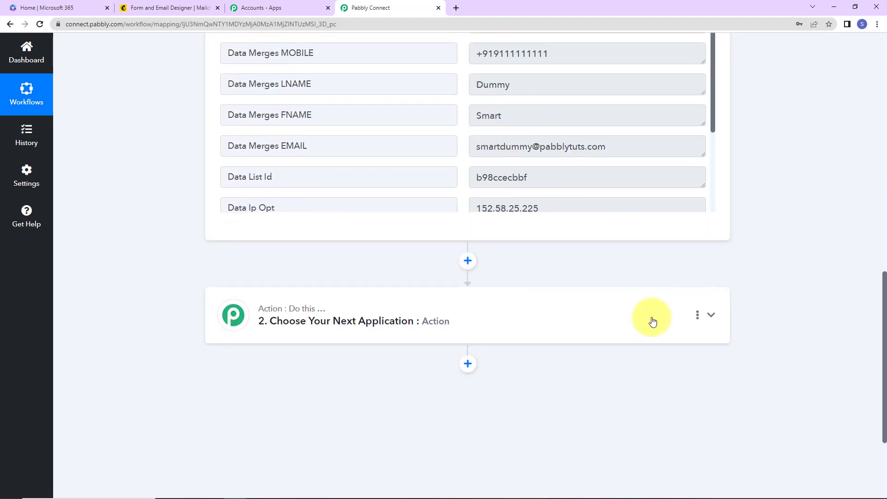
left_click(370, 321)
left_click(326, 391)
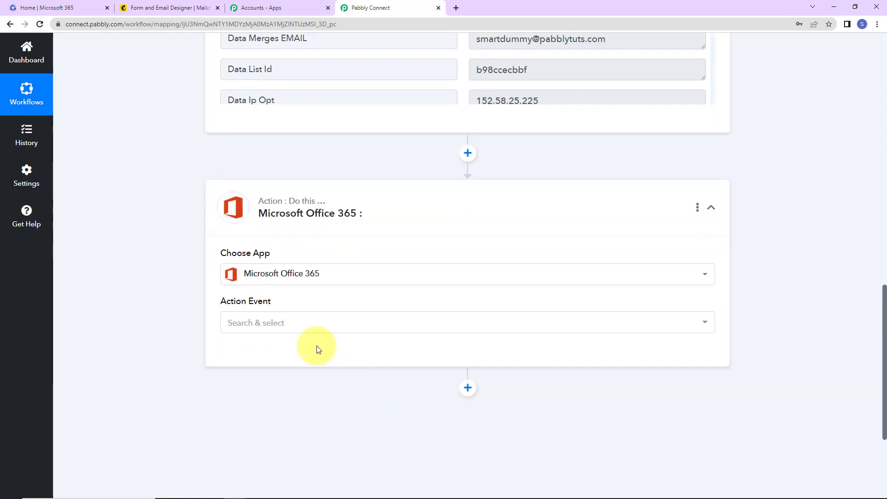
left_click(317, 329)
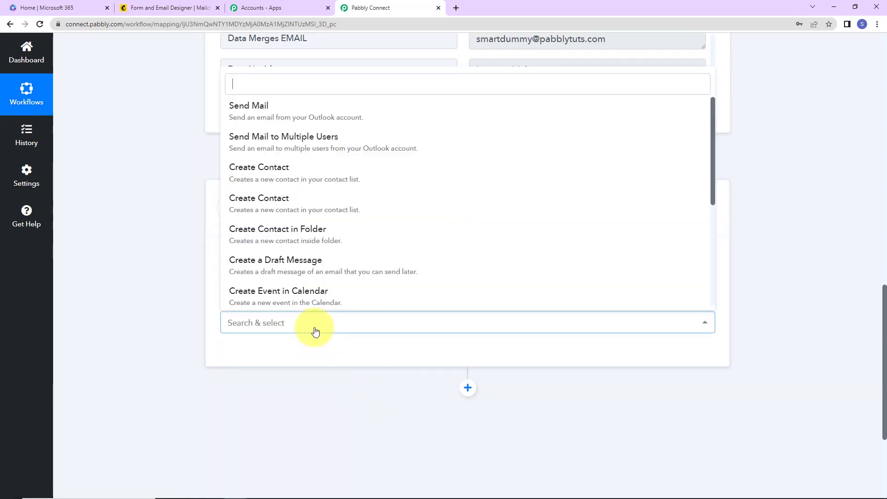
left_click(273, 115)
left_click(257, 359)
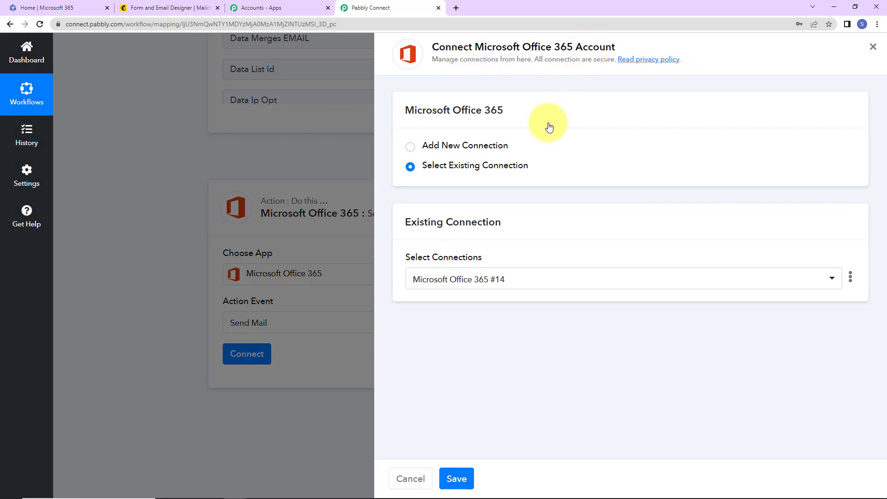
Add a new Microsoft Office 365 connection and grant Pabbly Connect access in the consent popup.
left_click(410, 146)
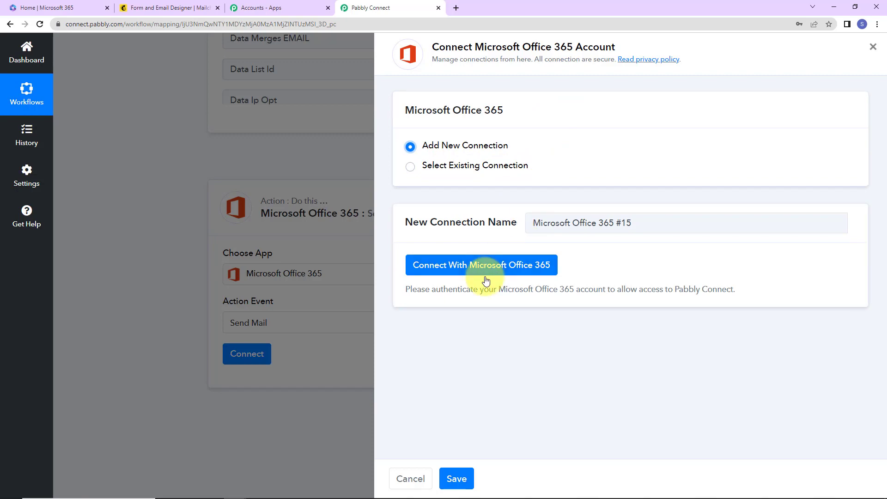
left_click(486, 270)
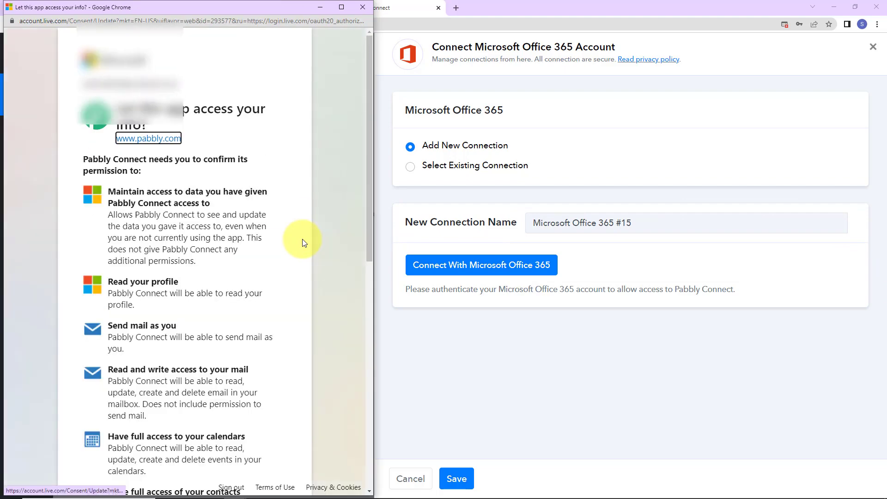
scroll(296, 315, "down", 10)
left_click(255, 445)
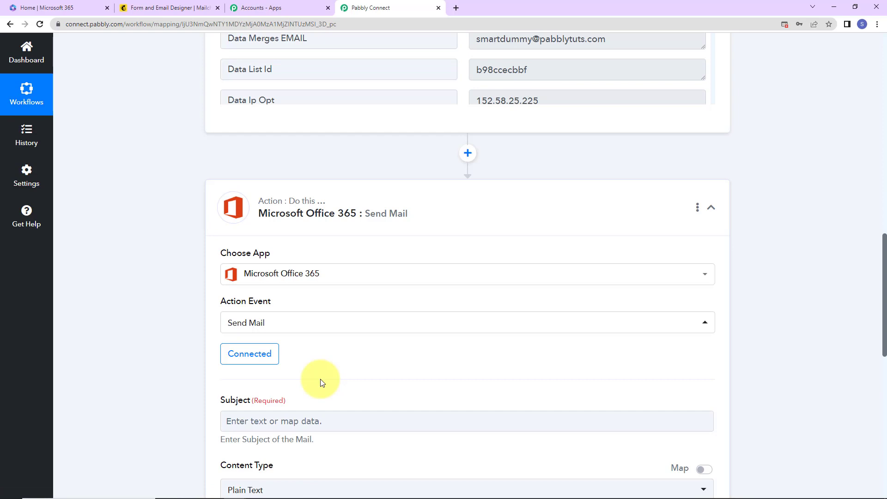
Enter 'Thank You for Subscribing!' in the Subject field and dismiss the Insert Data list.
scroll(322, 383, "down", 5)
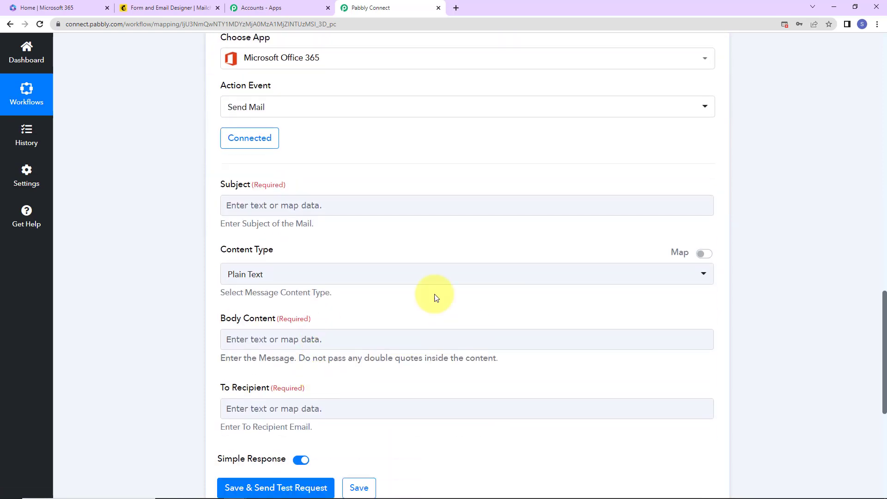
left_click(271, 208)
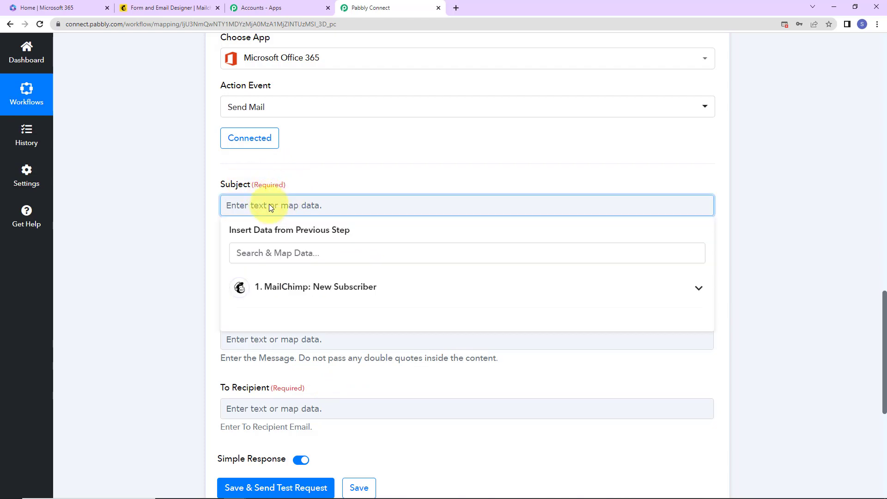
type("Thank You for Subscribing!")
left_click(181, 251)
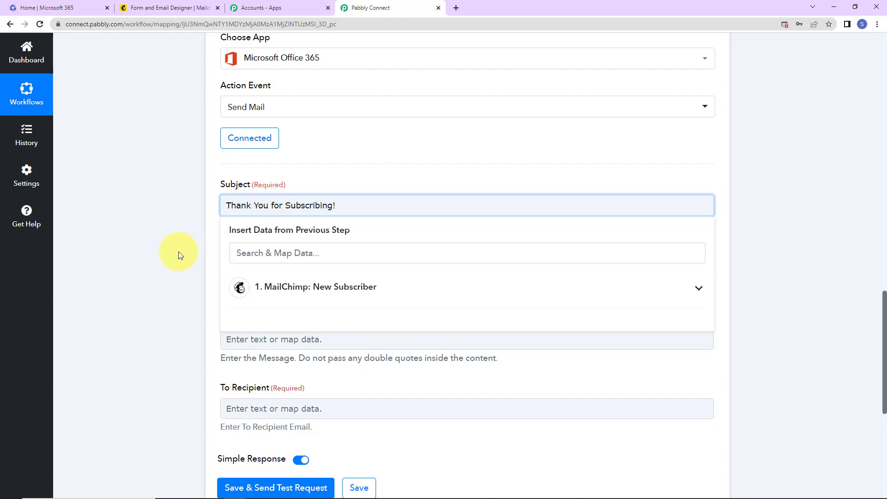
scroll(214, 289, "down", 2)
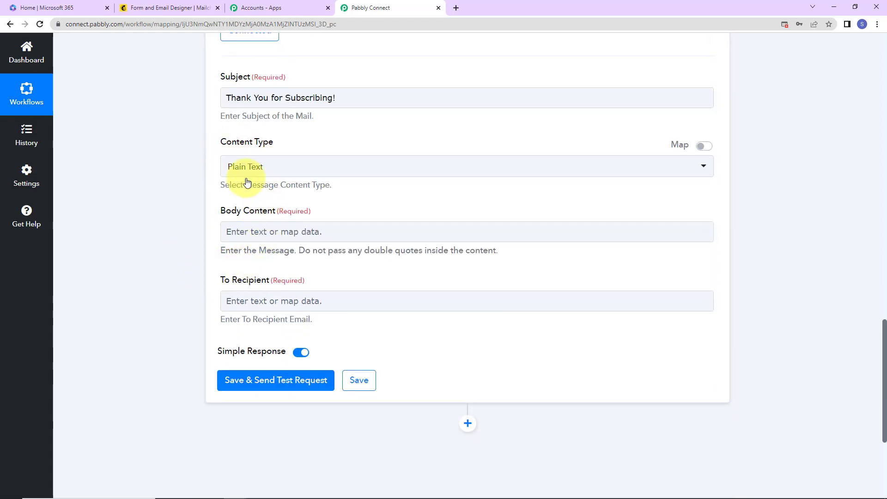
Start the body with 'Dear' followed by the MailChimp subscriber's FNAME token.
left_click(266, 231)
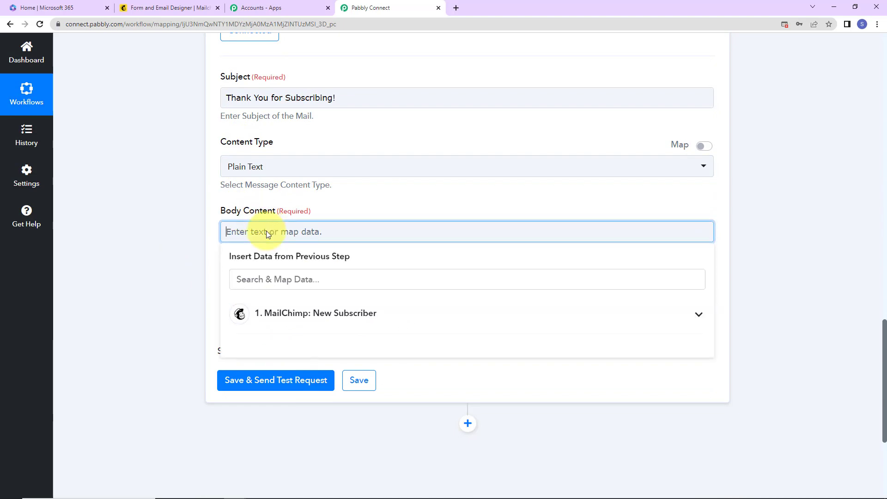
type("D")
key("BackSpace")
type("Dear")
left_click(312, 312)
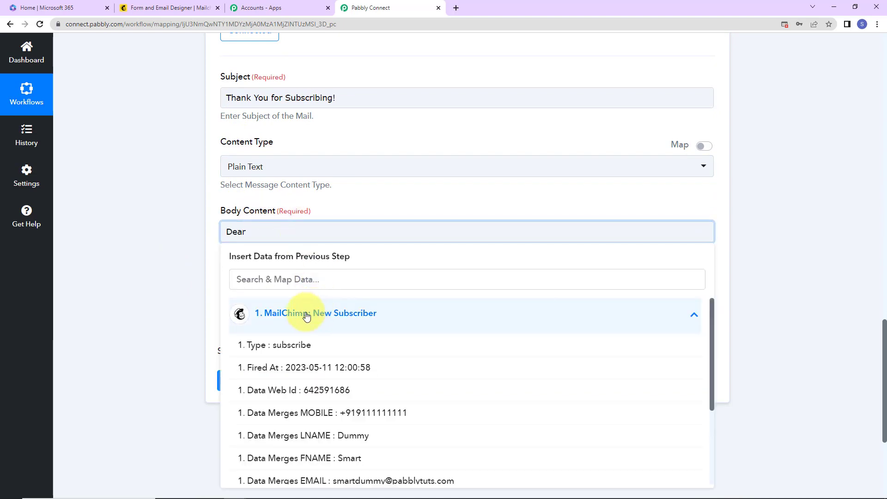
scroll(322, 334, "down", 3)
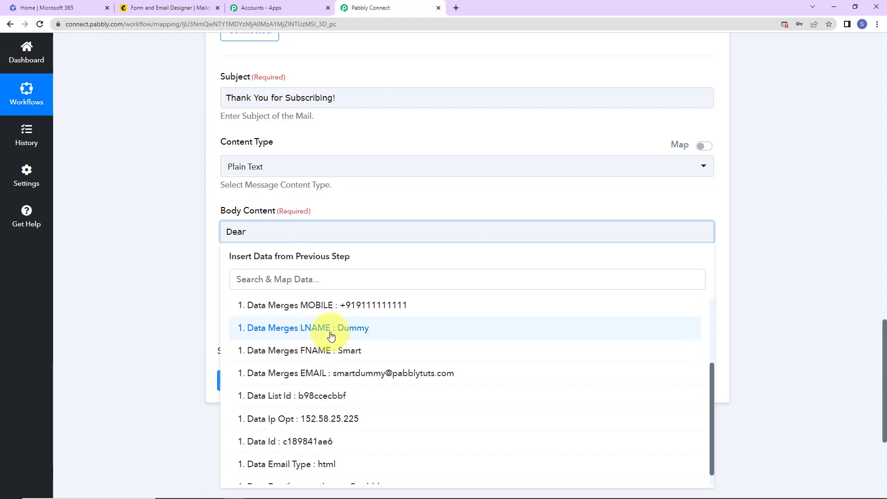
left_click(323, 352)
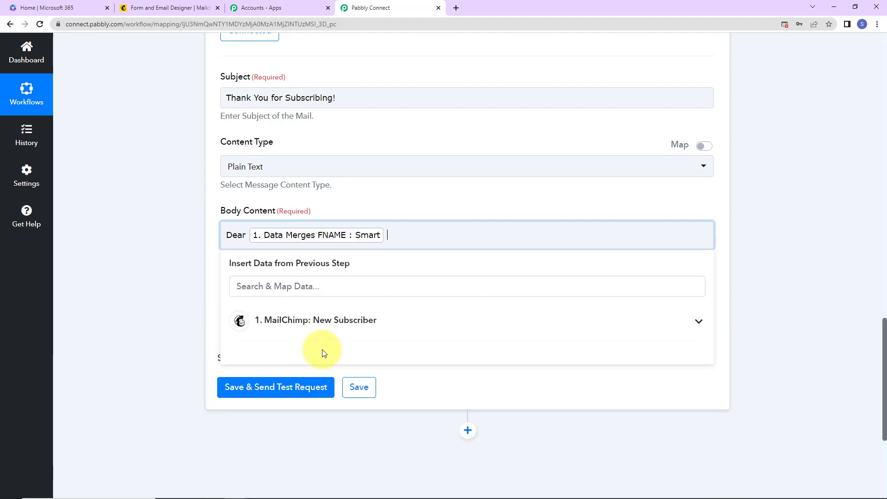
Add the LNAME token after the first name, then paste the thank-you lines and 'Regards'.
left_click(346, 321)
scroll(337, 373, "down", 3)
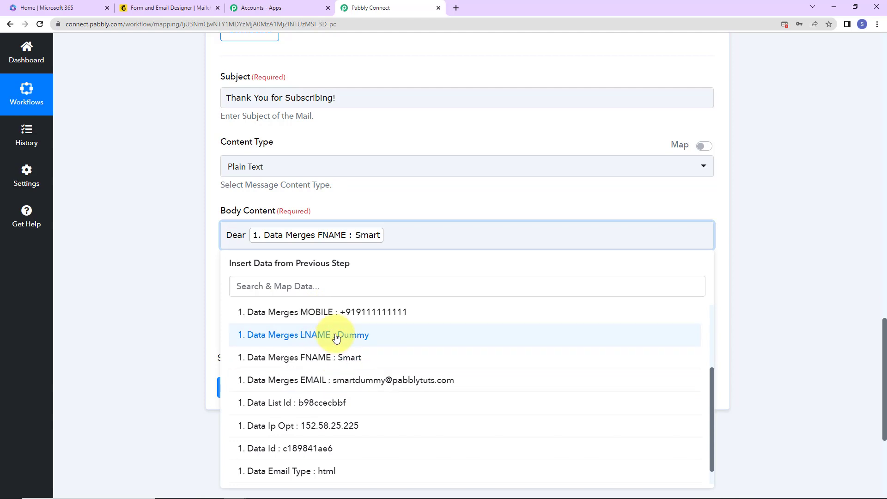
left_click(335, 337)
left_click(188, 267)
left_click(567, 230)
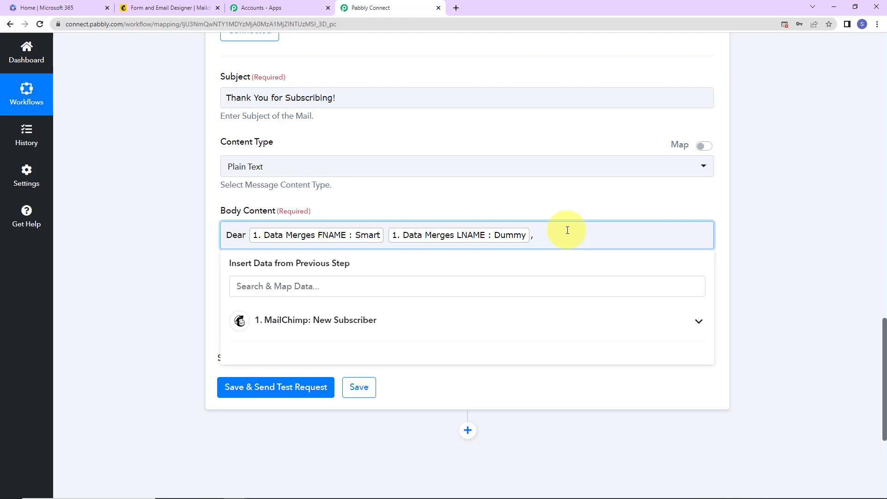
type("Thank you for subscribing to Mailchimp. We are glad to serve you.  Regards")
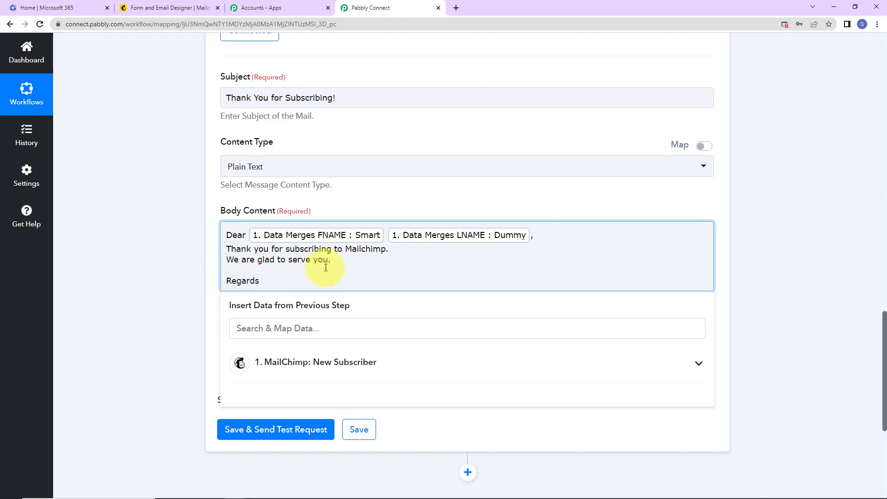
Map the subscriber's Data Merges EMAIL as To Recipient, then Save & Send Test Request.
left_click(195, 290)
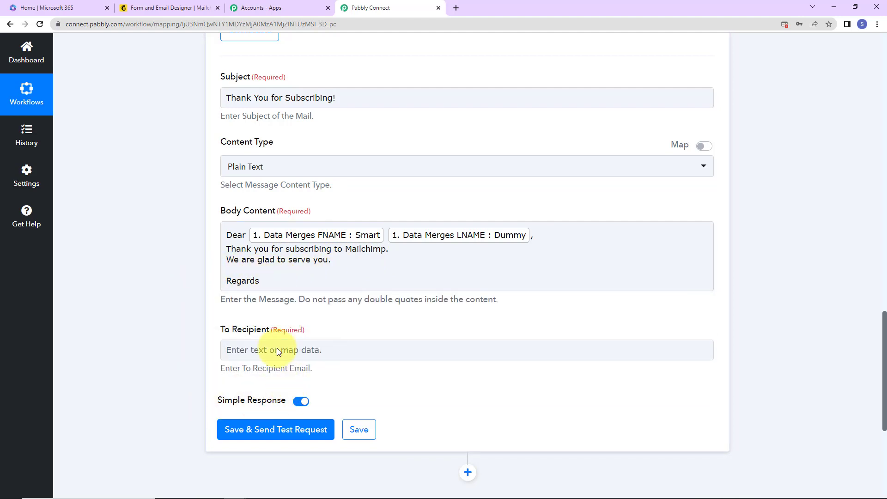
scroll(277, 346, "down", 2)
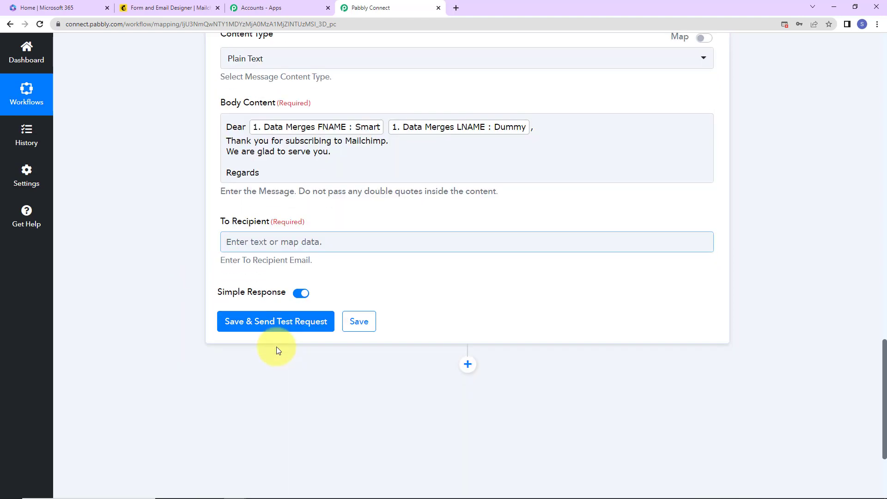
left_click(292, 242)
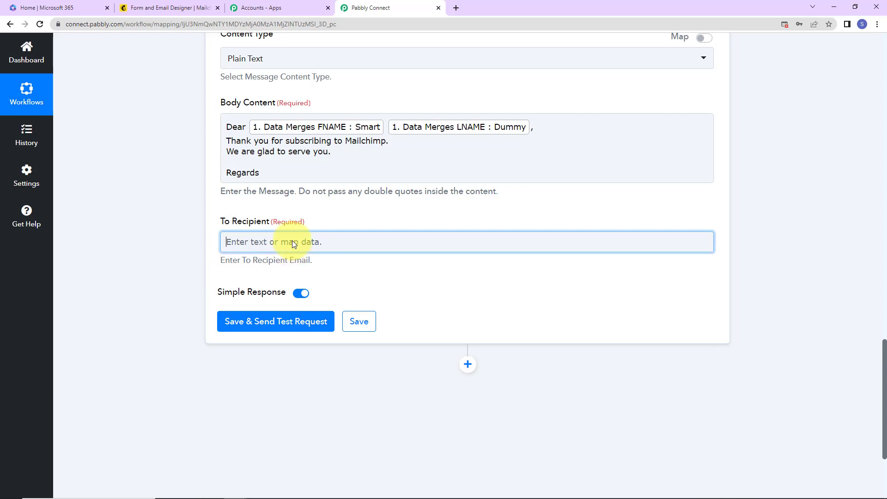
left_click(292, 323)
scroll(268, 407, "down", 2)
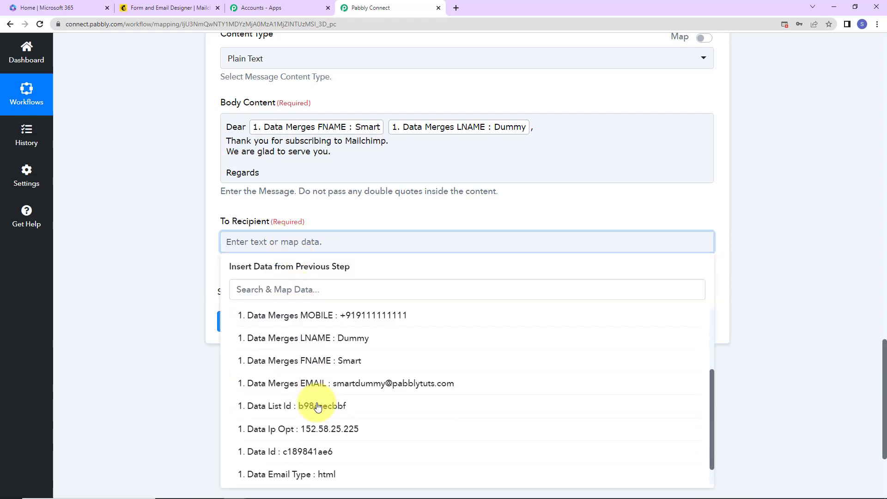
left_click(322, 384)
left_click(156, 336)
left_click(283, 333)
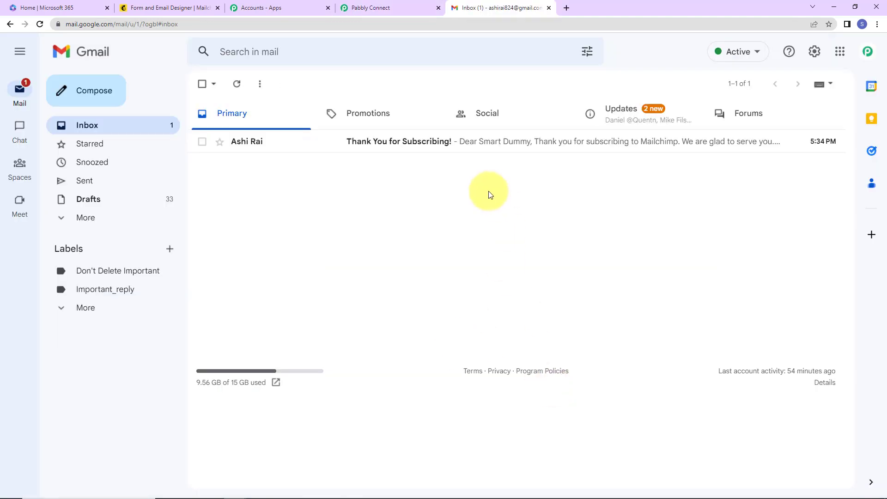
Open the 'Thank You for Subscribing!' email in Gmail's Primary inbox.
left_click(422, 141)
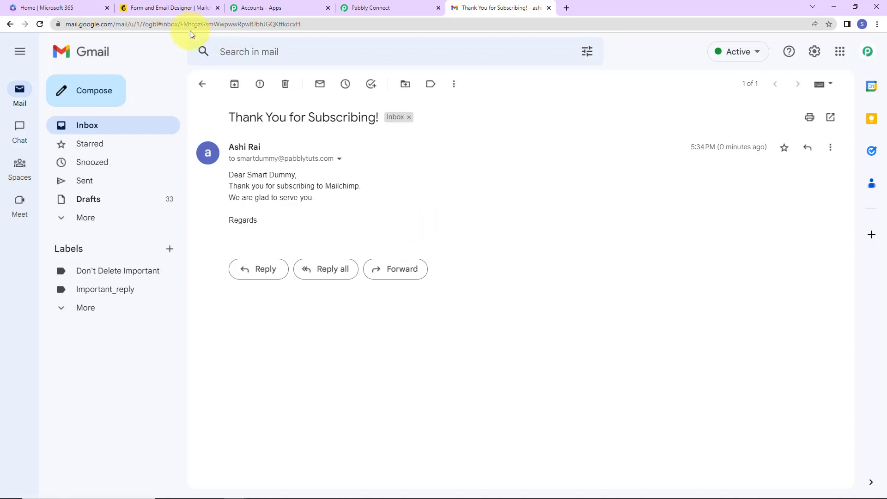
Copy the Mailchimp signup form URL and load it in a new Incognito window.
left_click(181, 13)
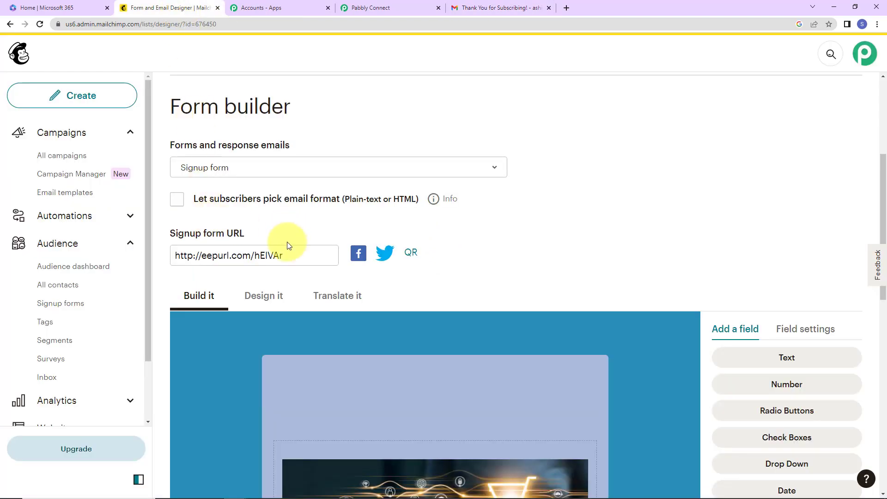
left_click(224, 255)
right_click(240, 257)
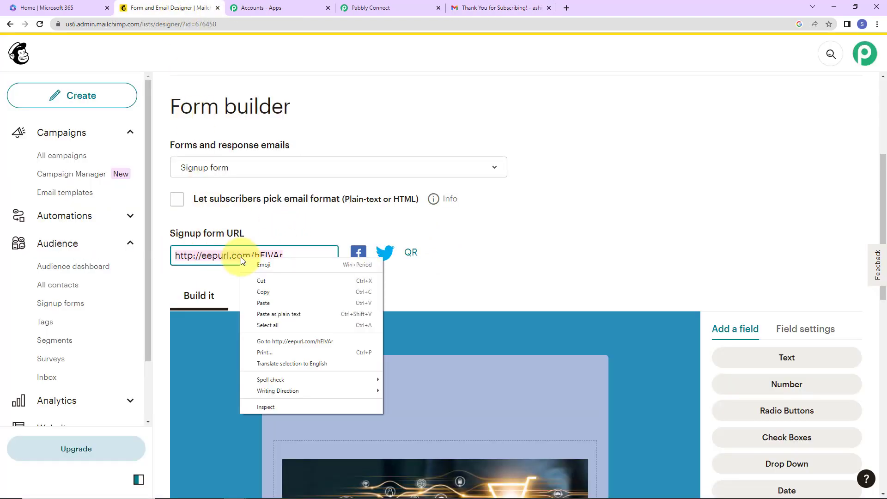
left_click(281, 294)
left_click(877, 24)
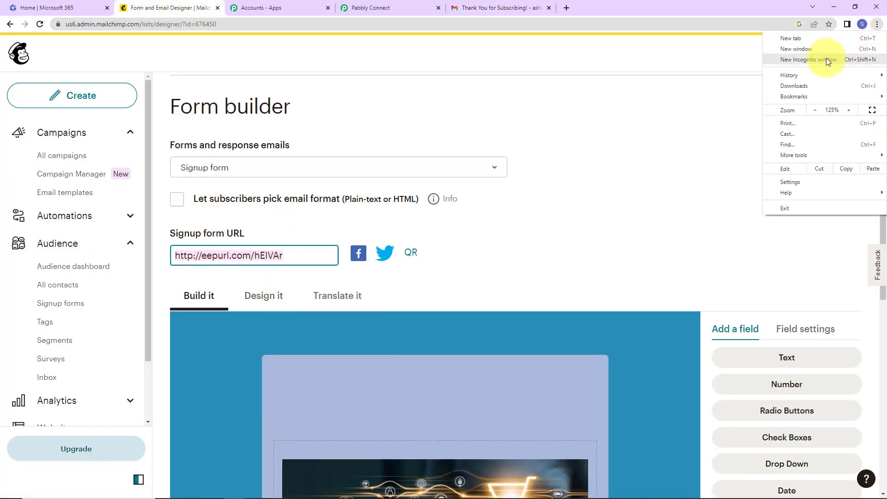
left_click(828, 57)
key("ctrl+v")
key("Return")
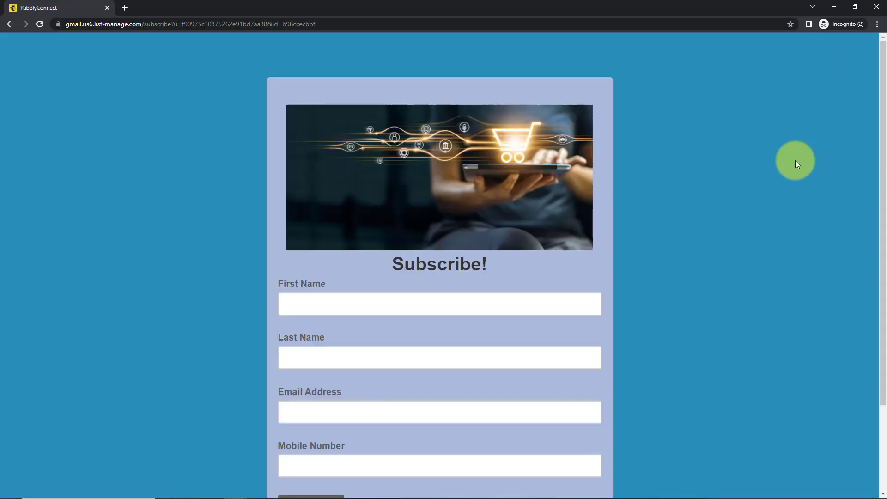
Fill in the test subscriber's first name, last name, email address and mobile number.
left_click(520, 306)
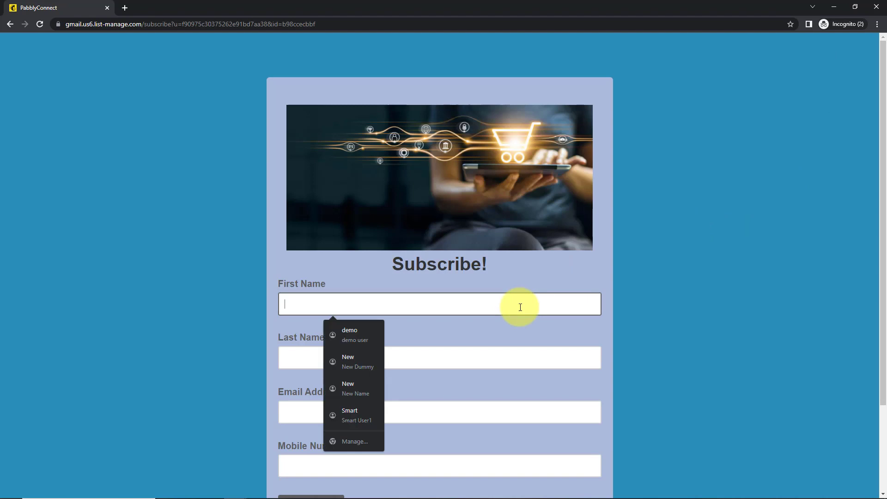
type("New")
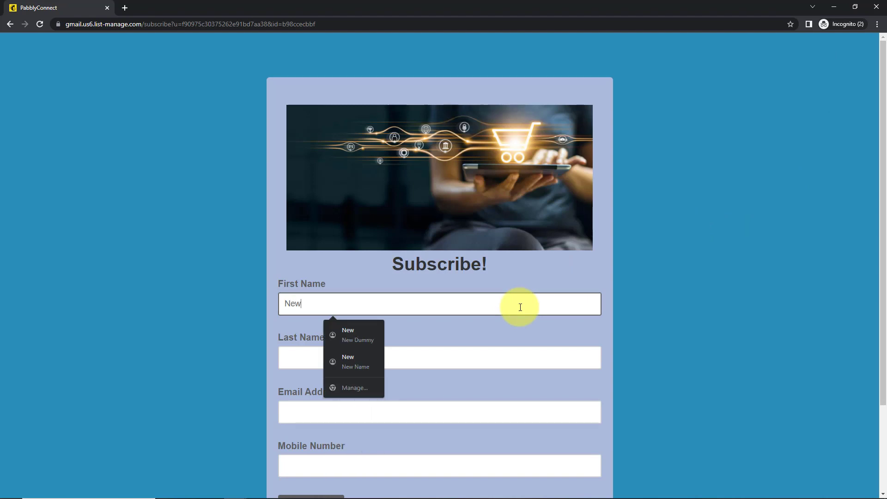
key("Tab")
type("User123")
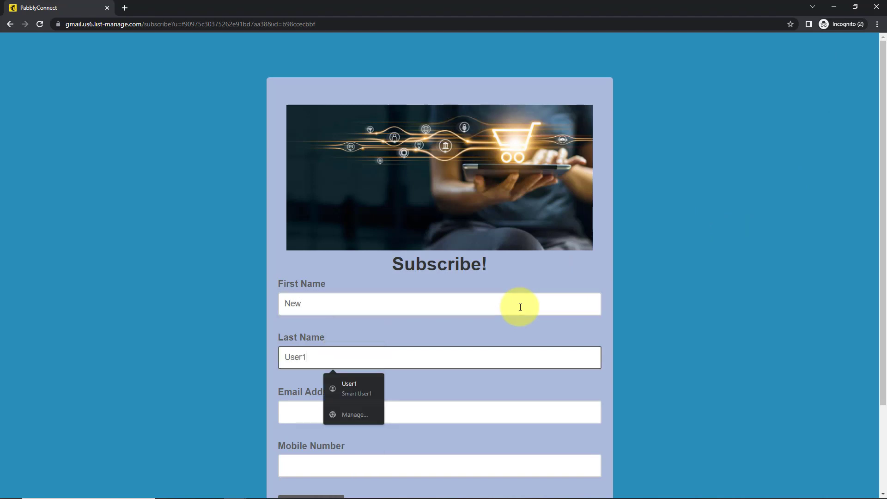
key("Tab")
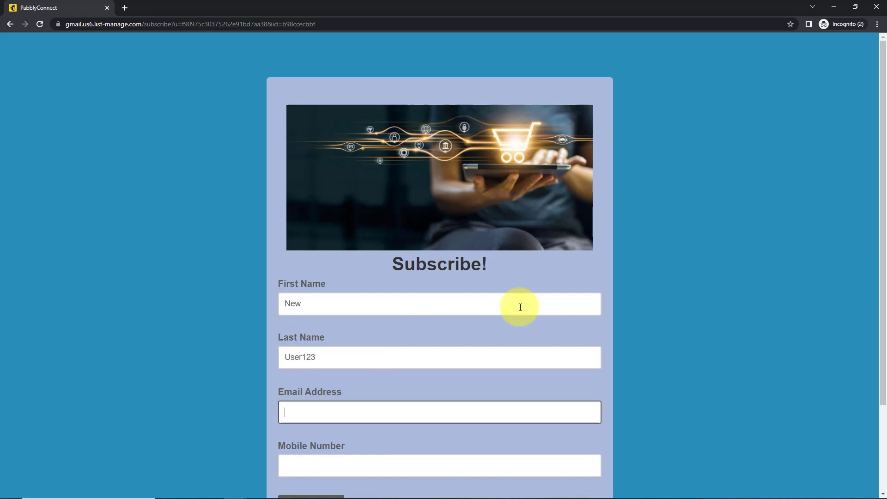
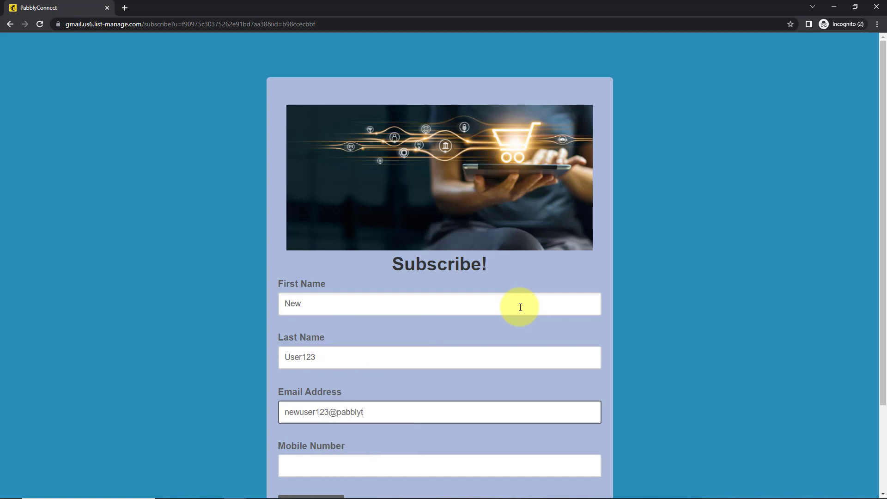
left_click(372, 462)
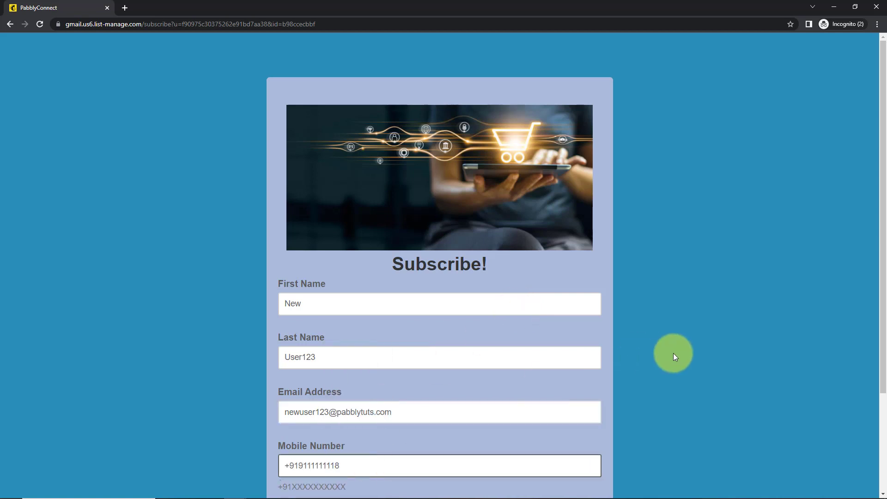
Submit the signup form and pass the bicycle-image reCAPTCHA to confirm the subscription.
scroll(673, 353, "down", 3)
left_click(318, 397)
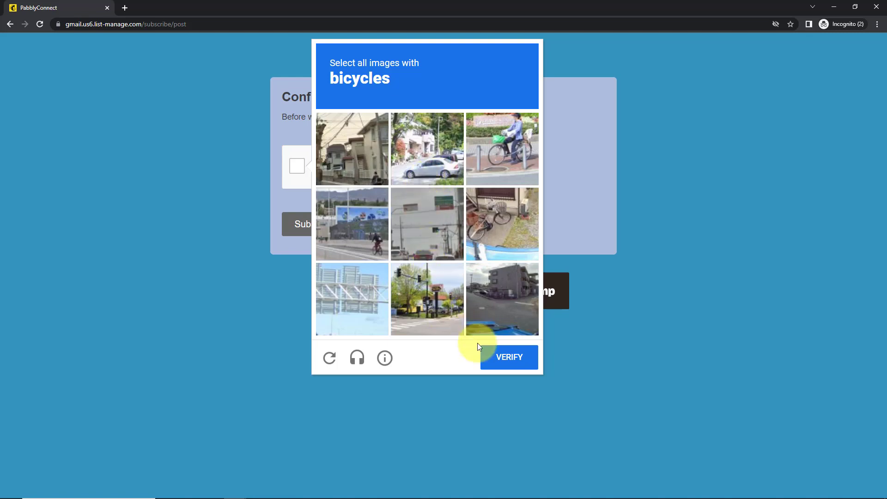
left_click(379, 225)
left_click(498, 149)
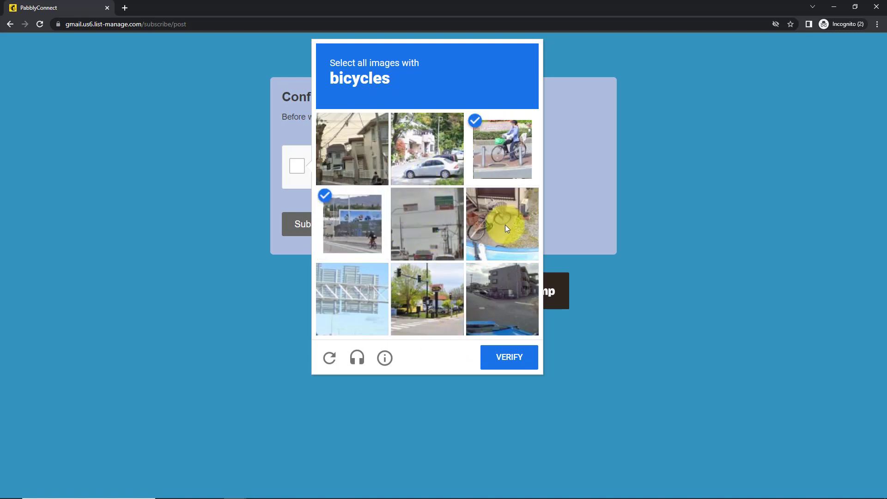
left_click(505, 225)
left_click(505, 356)
left_click(333, 231)
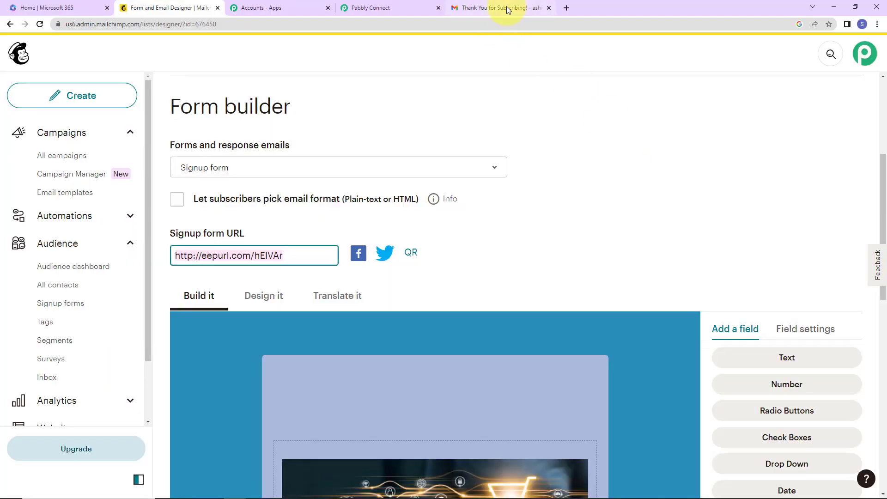
Reload the Gmail inbox, open the new 'Thank You for Subscribing!' email, then return to Pabbly Connect.
left_click(504, 8)
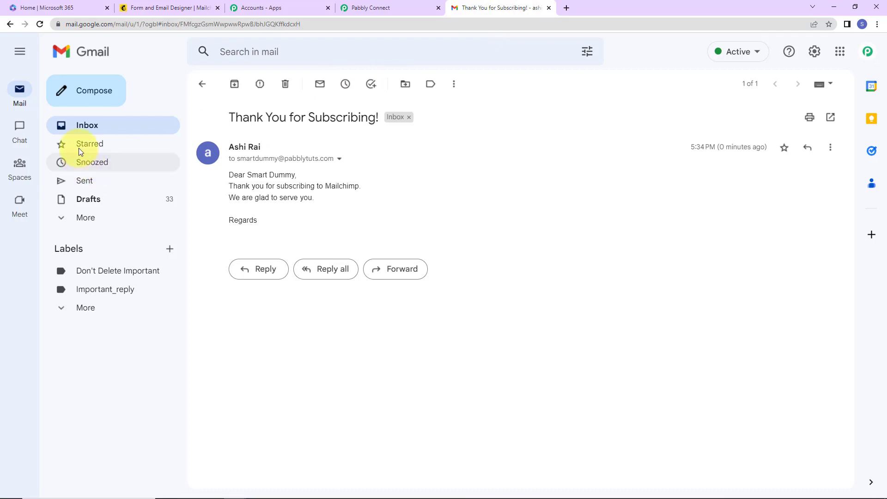
left_click(93, 127)
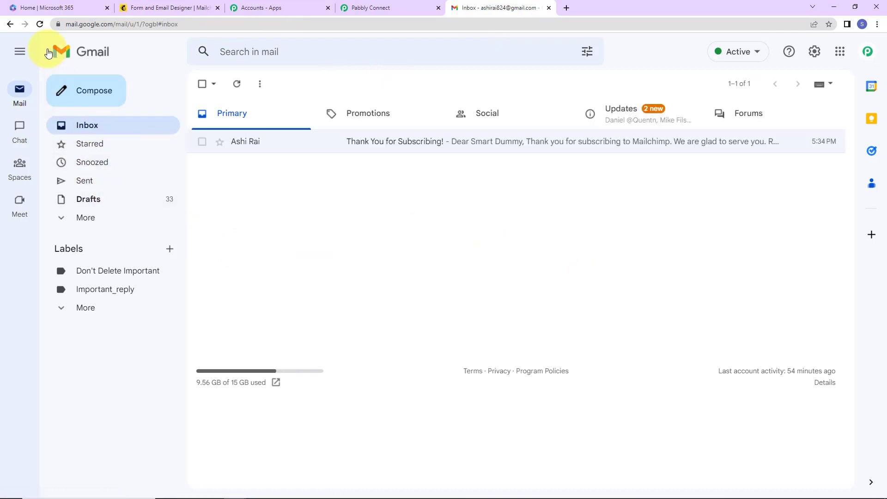
left_click(40, 24)
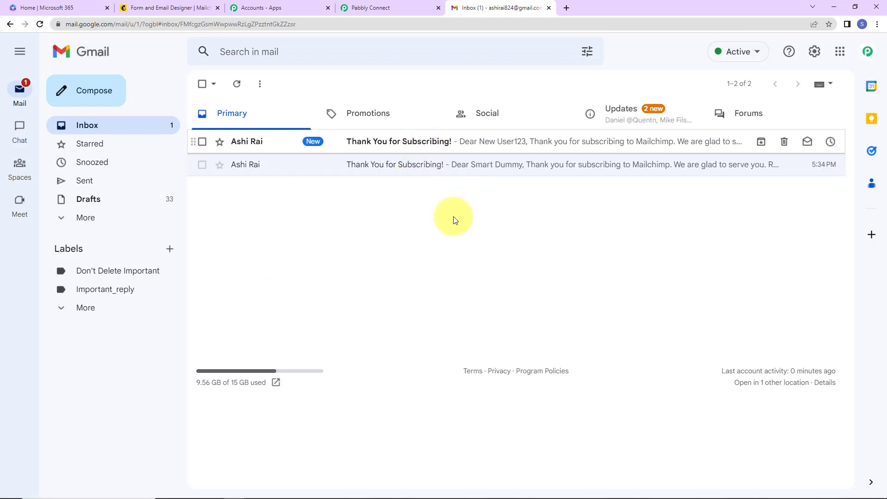
key("Return")
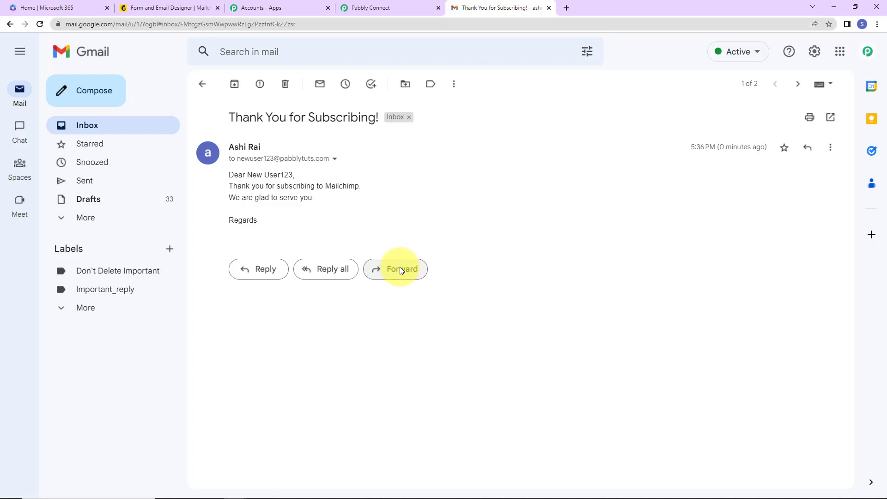
left_click(376, 7)
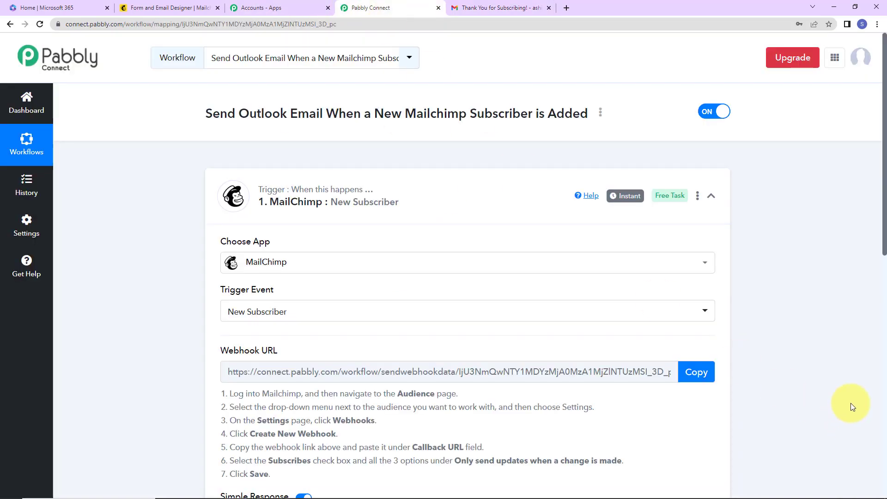